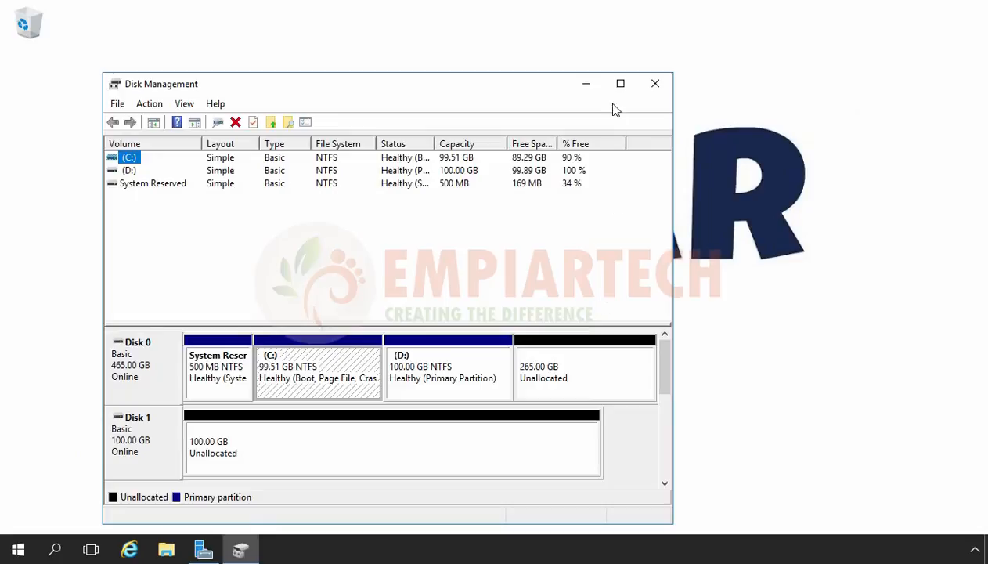
- Start a new simple volume in Disk 1's unallocated space with a size of 50000 MB and drive letter F
click(620, 83)
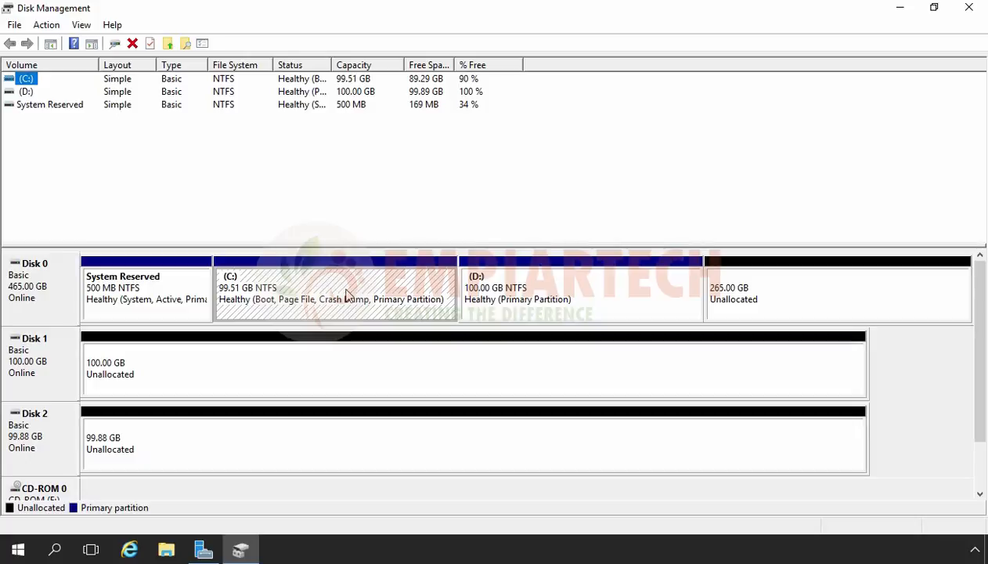
click(269, 375)
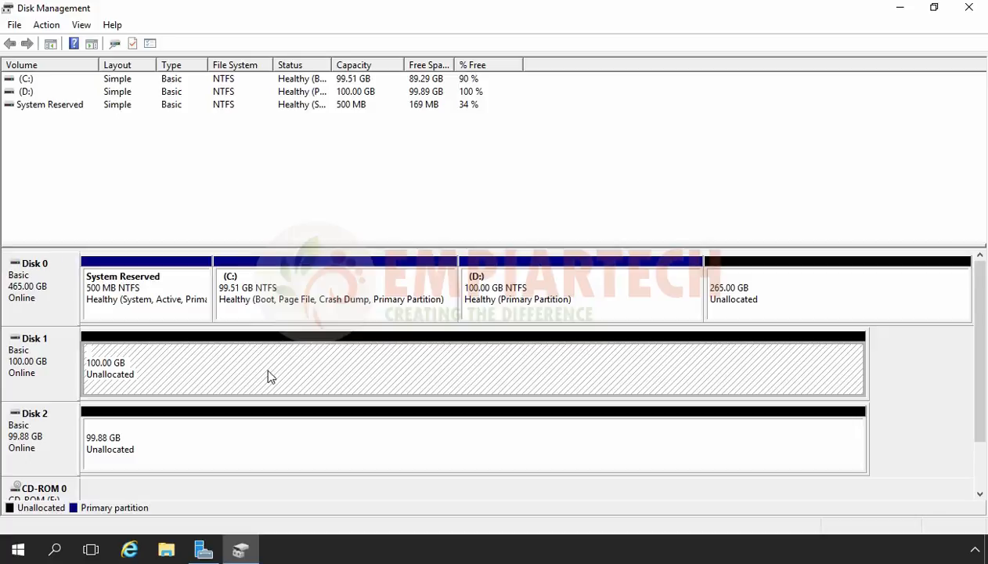
right_click(268, 376)
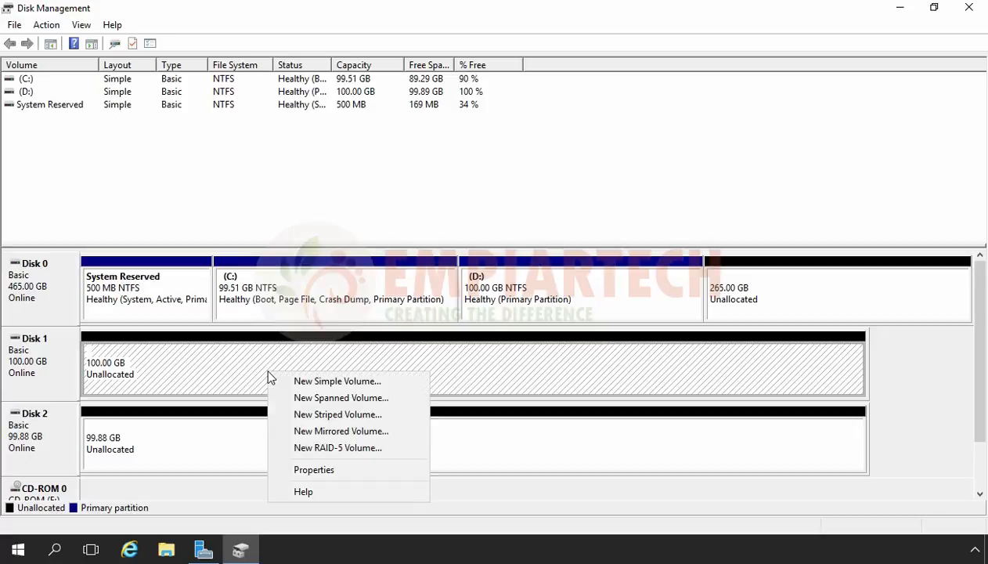
click(342, 384)
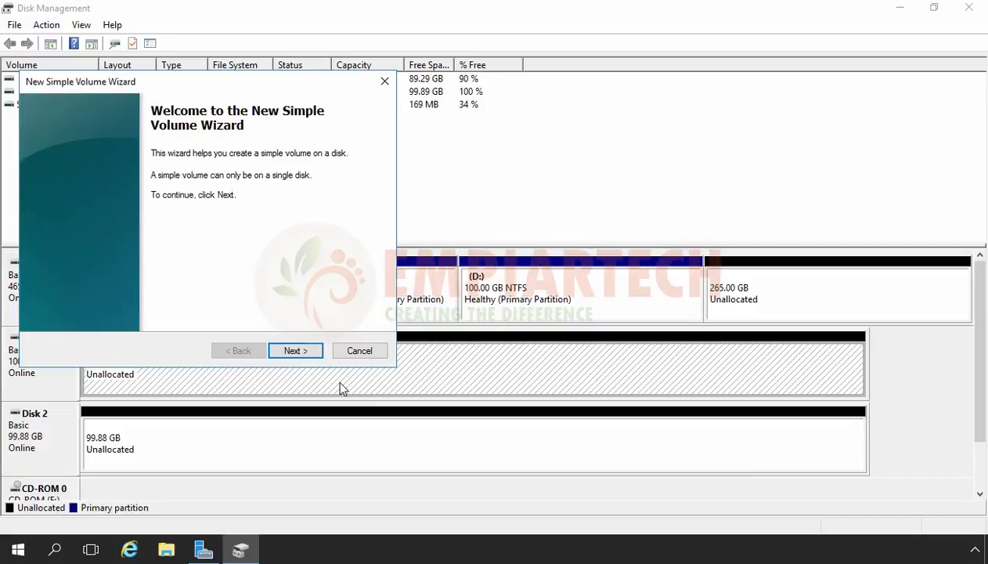
click(296, 352)
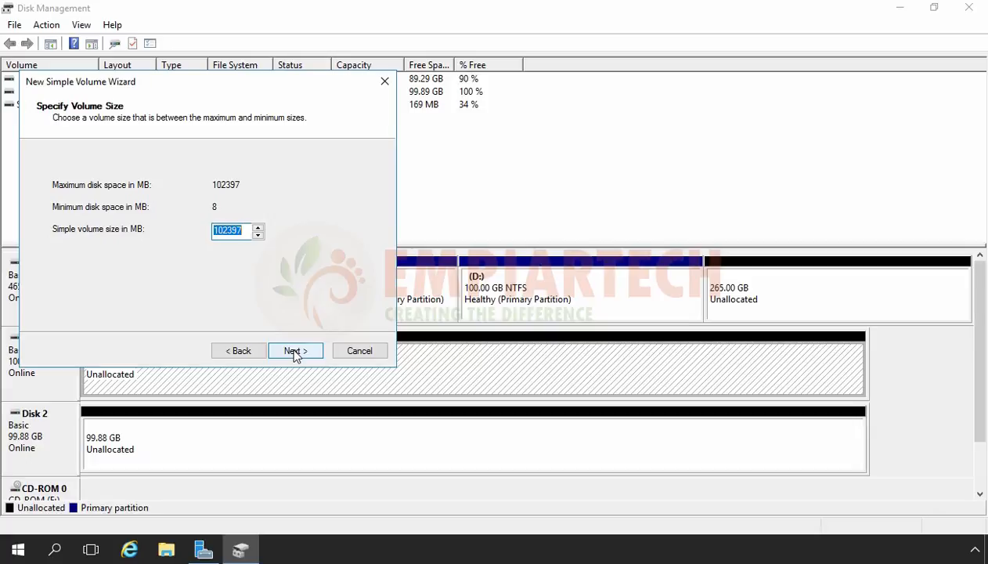
text(50000)
click(295, 352)
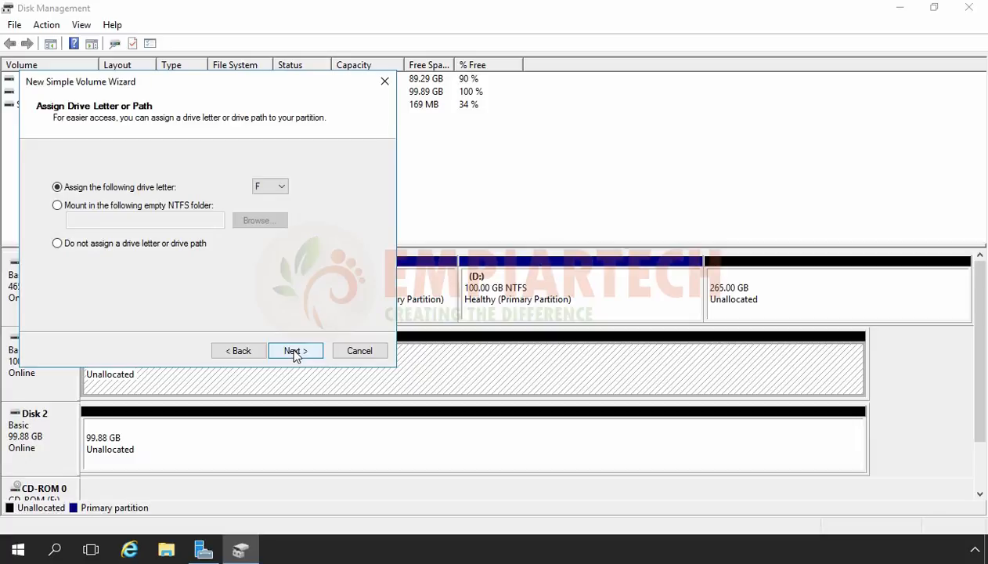
click(295, 351)
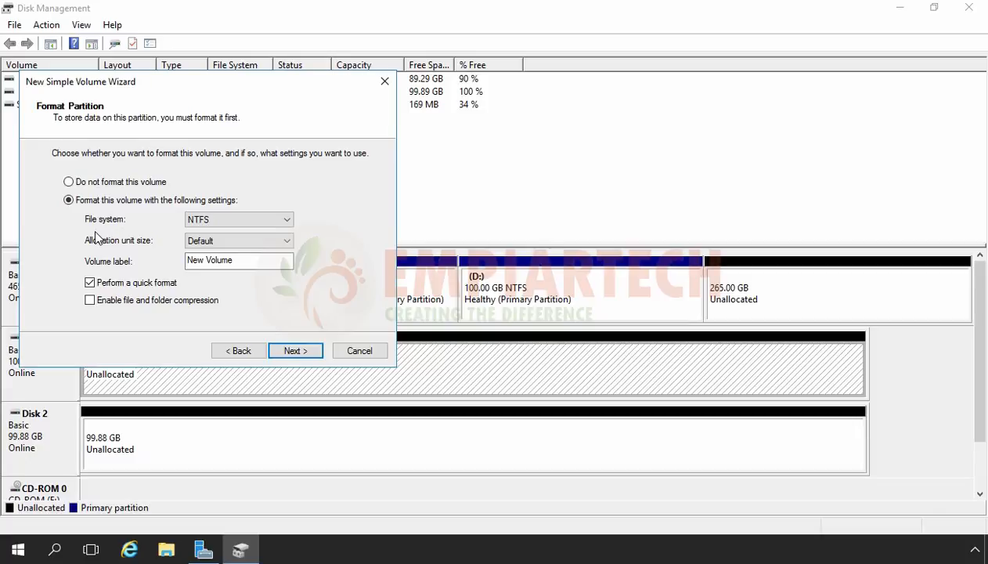
- Format the new Disk 1 volume as NTFS with the volume label DATA and finish creating it
click(286, 223)
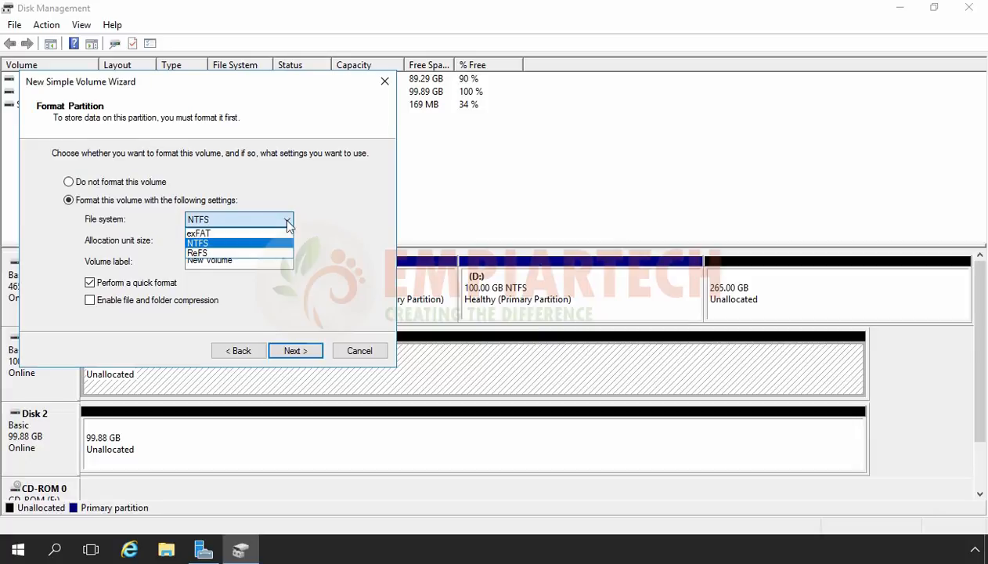
click(206, 246)
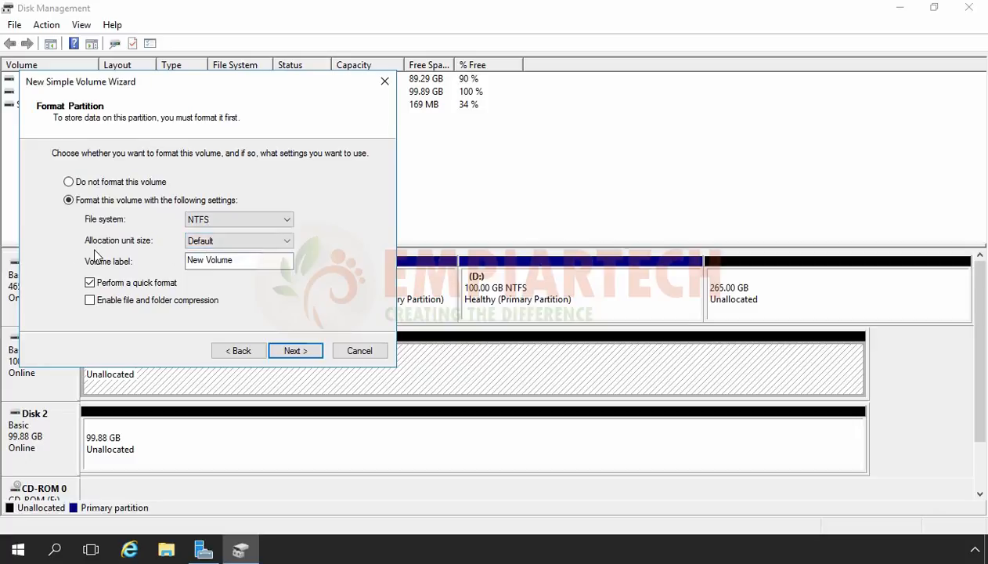
click(187, 245)
drag(256, 259, 176, 266)
text(DATA)
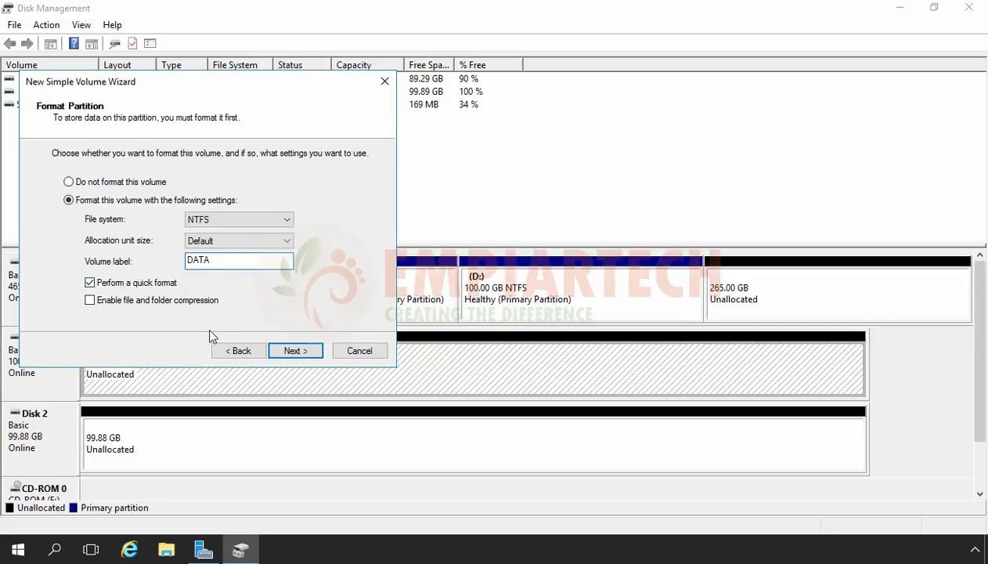
click(298, 353)
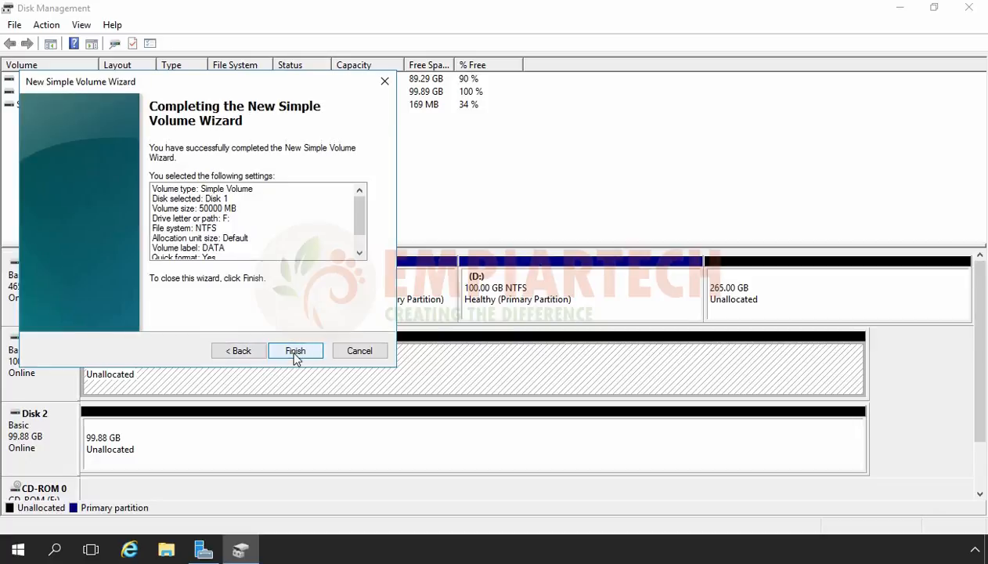
click(295, 351)
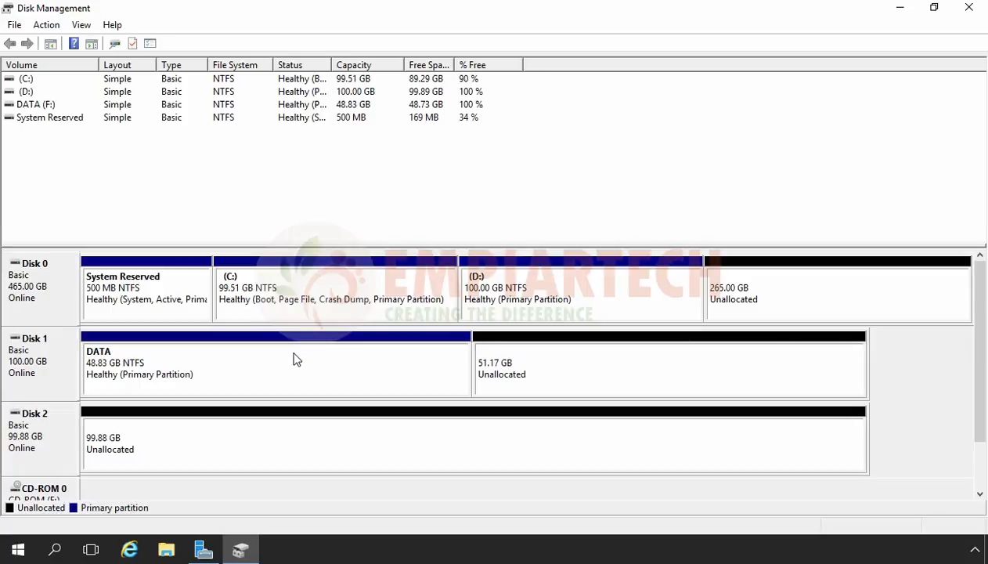
- Start a new simple volume in Disk 0's unallocated space and set its size to 10000 MB
click(839, 295)
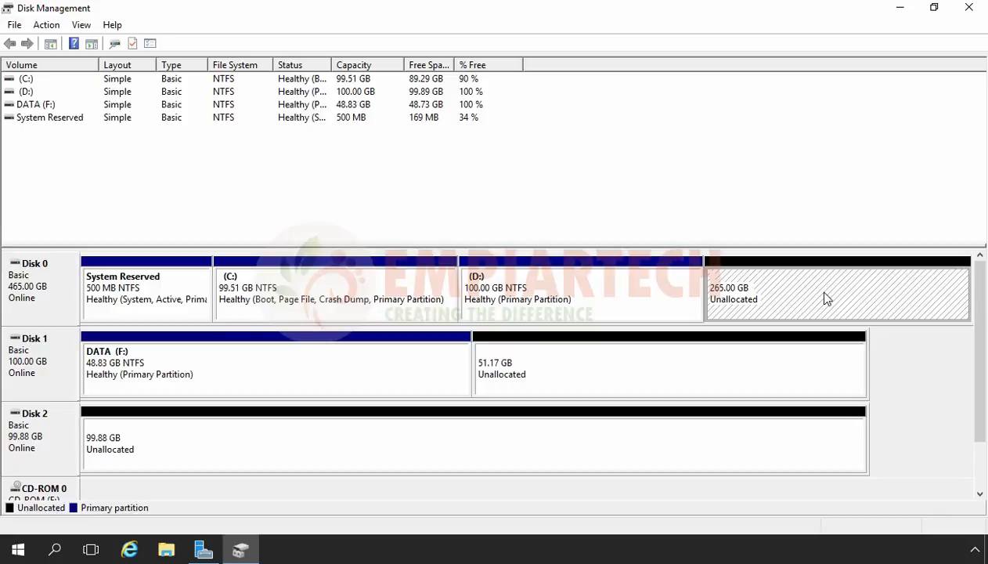
right_click(825, 296)
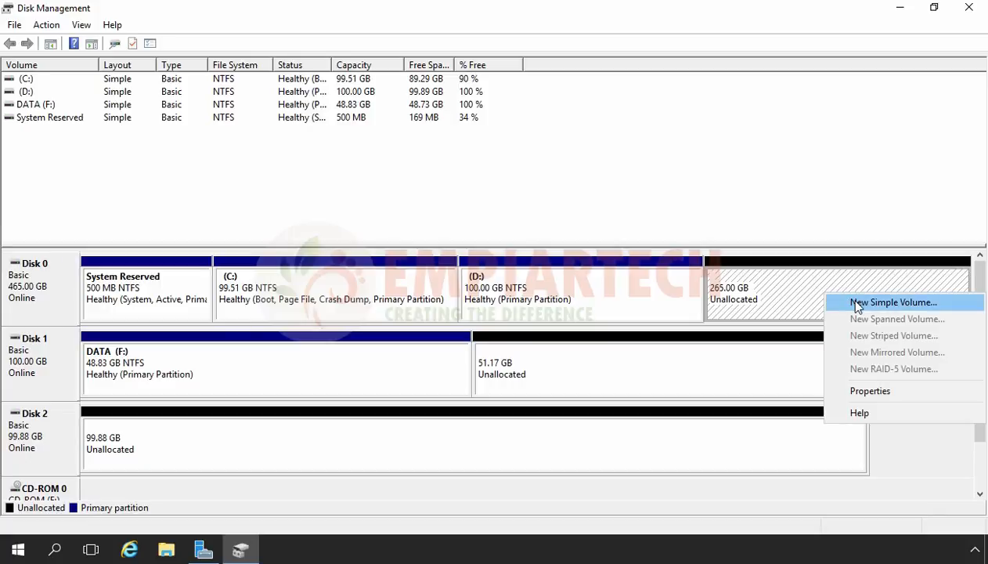
click(858, 303)
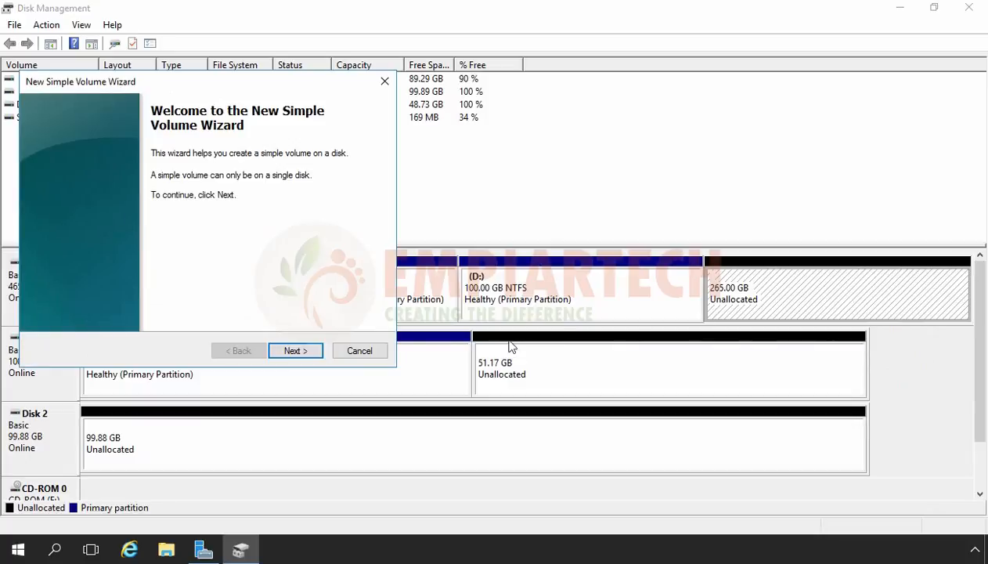
click(296, 351)
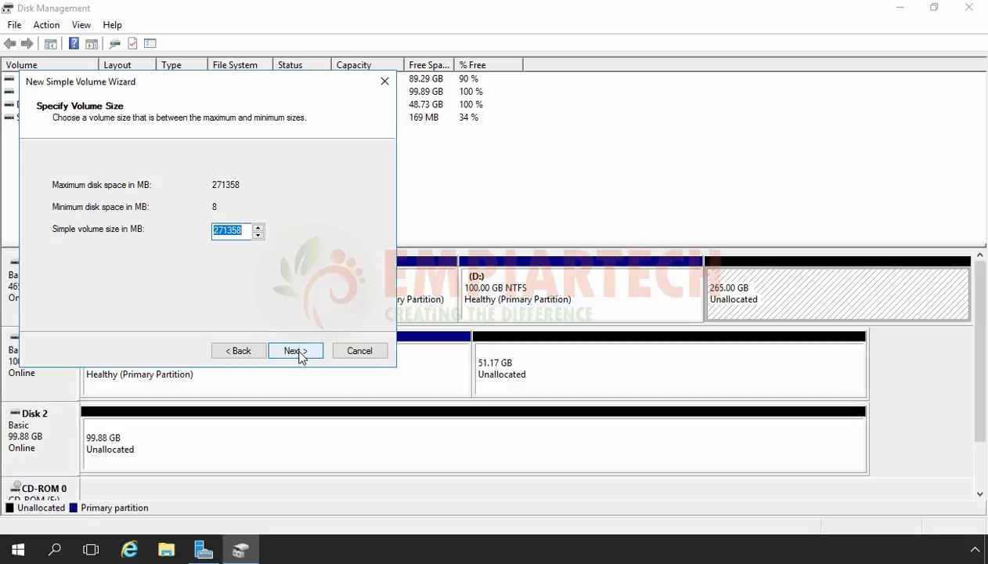
text(10000)
click(296, 351)
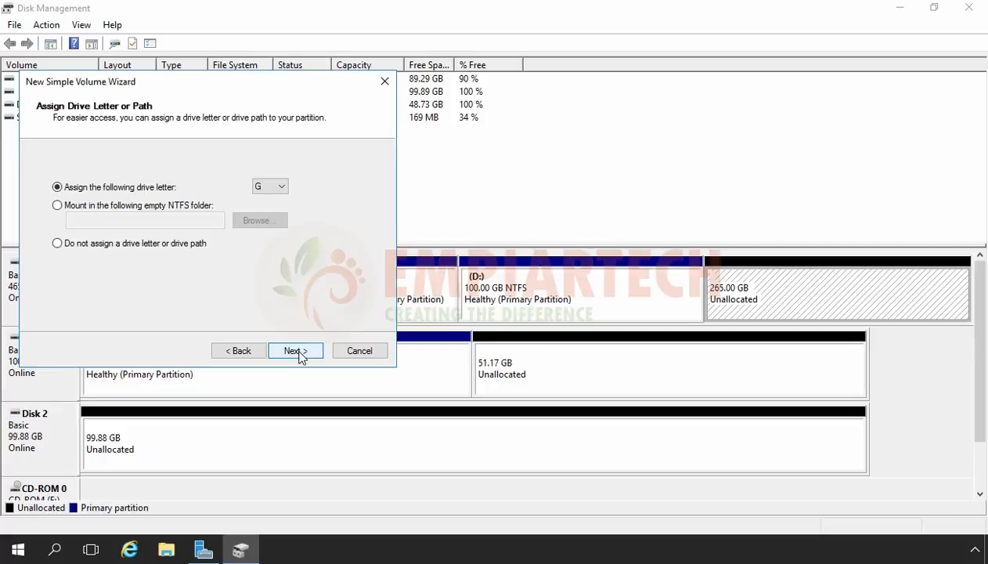
- Assign drive letter P to the new Disk 0 volume and create it with the default NTFS format settings
click(281, 186)
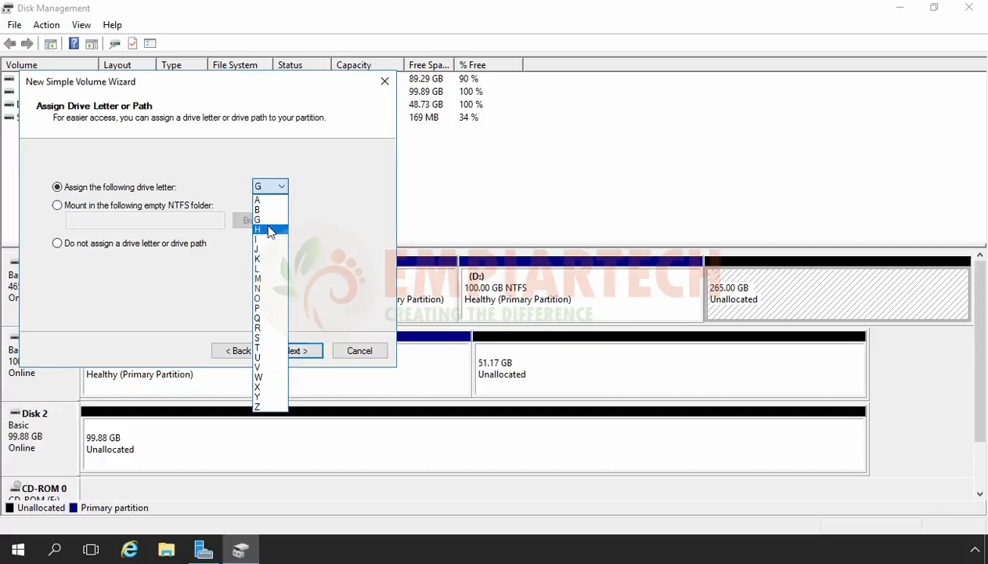
click(269, 310)
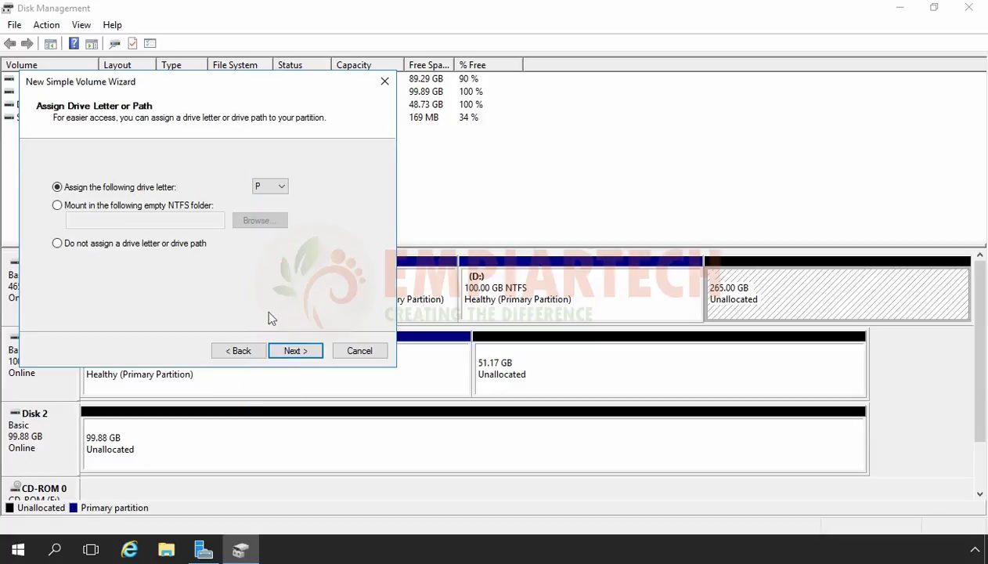
click(294, 352)
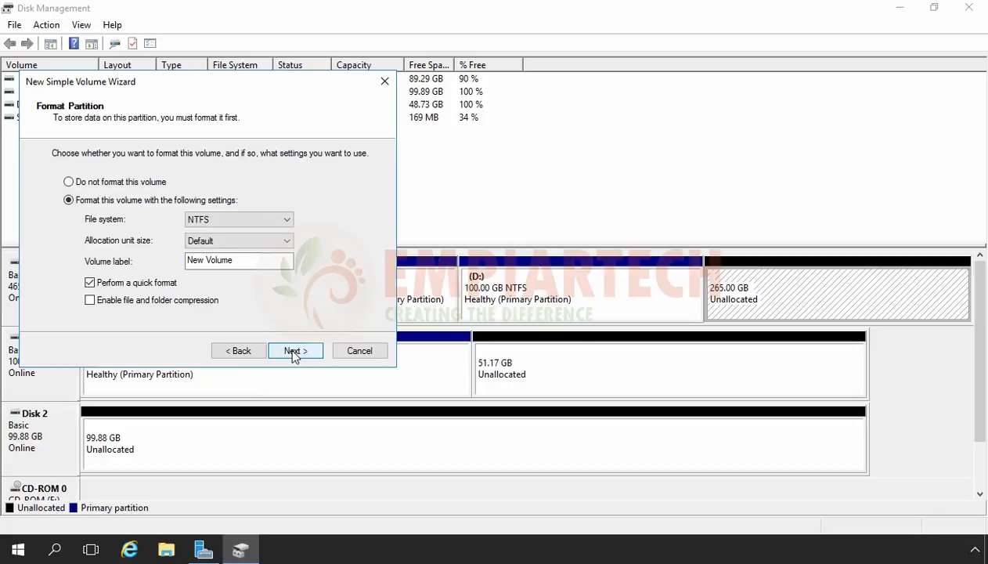
click(294, 353)
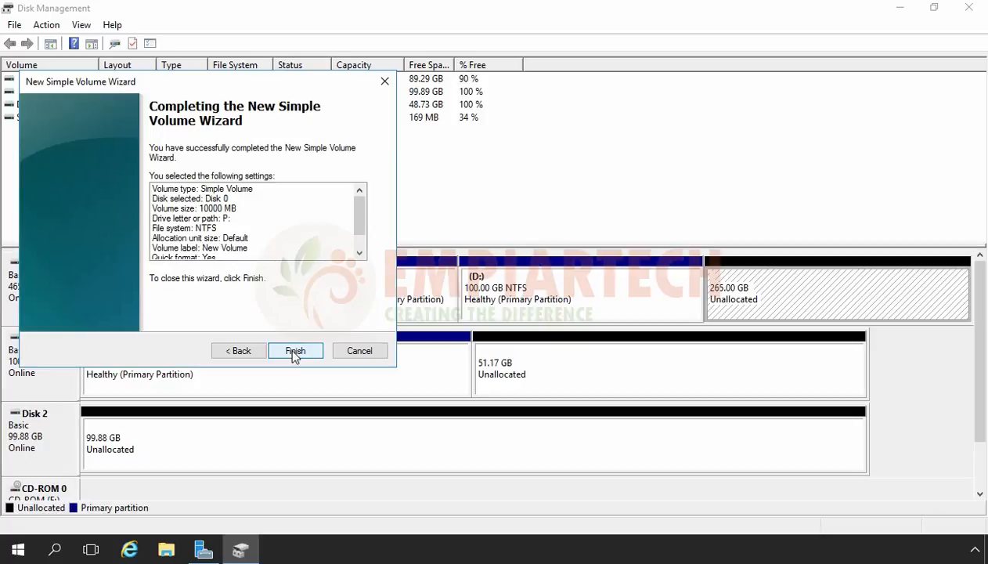
click(294, 352)
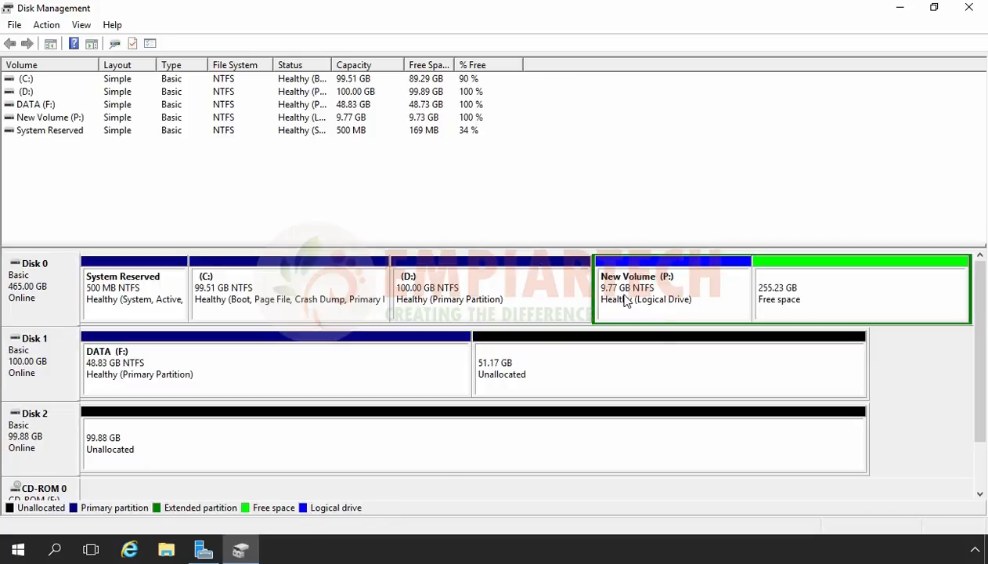
- Create another 10000 MB simple volume in Disk 0's remaining free space, keeping the default drive letter G and NTFS format settings
click(836, 299)
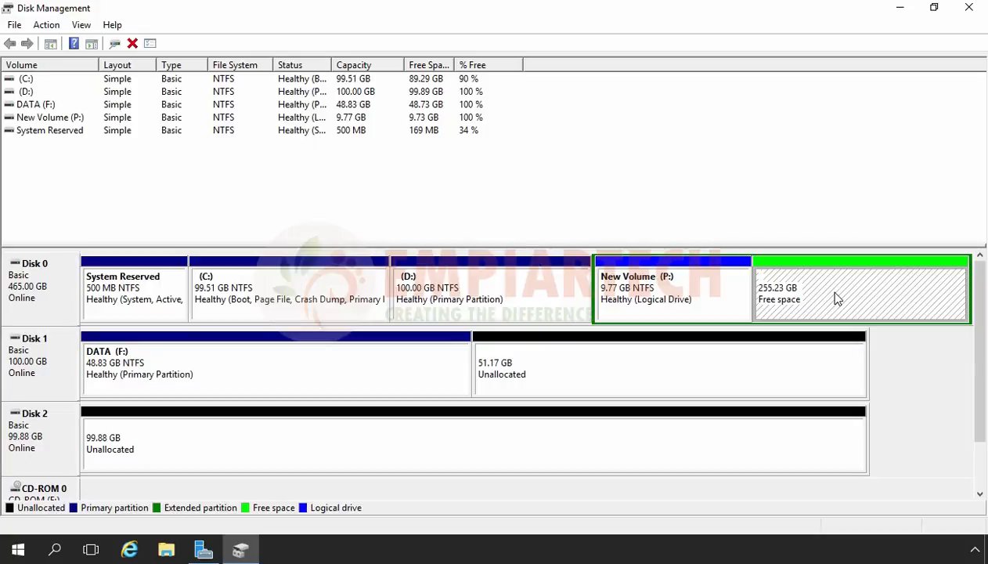
right_click(827, 292)
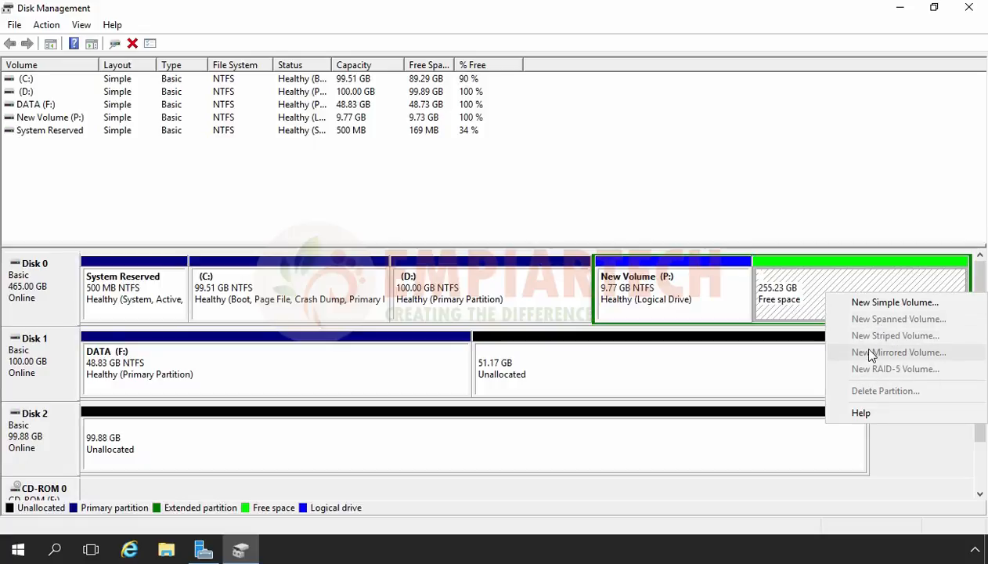
click(870, 303)
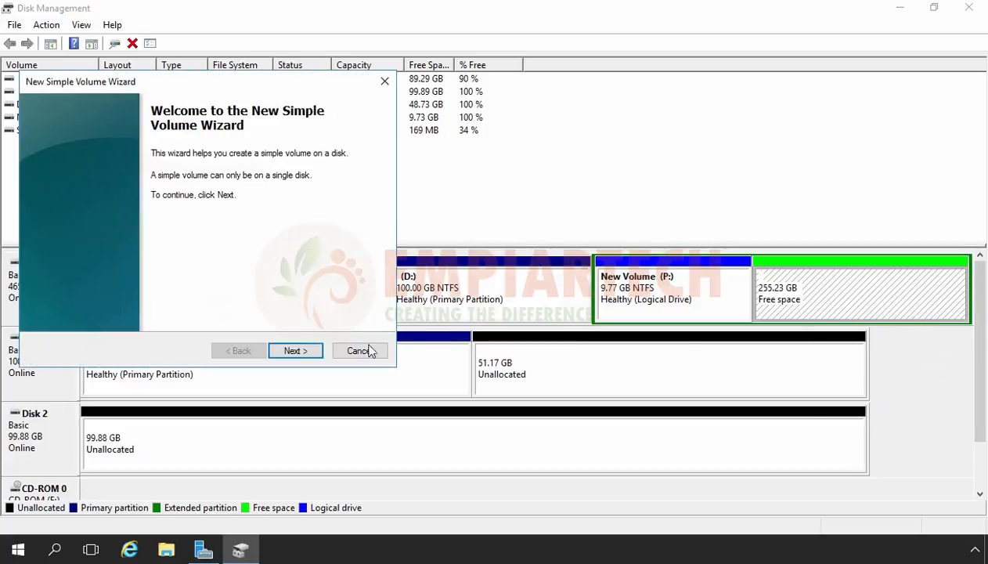
click(296, 351)
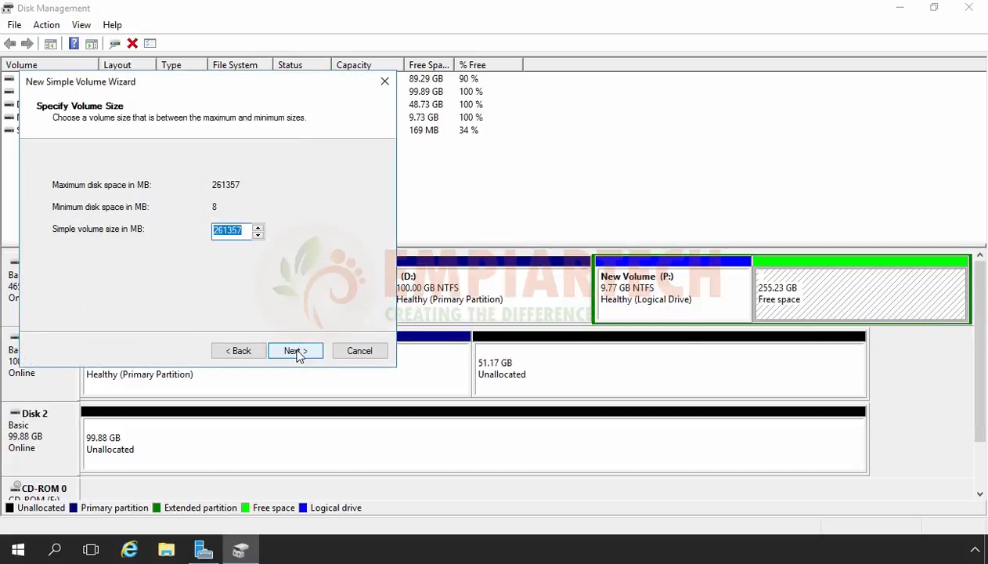
text(10000)
click(296, 351)
click(295, 351)
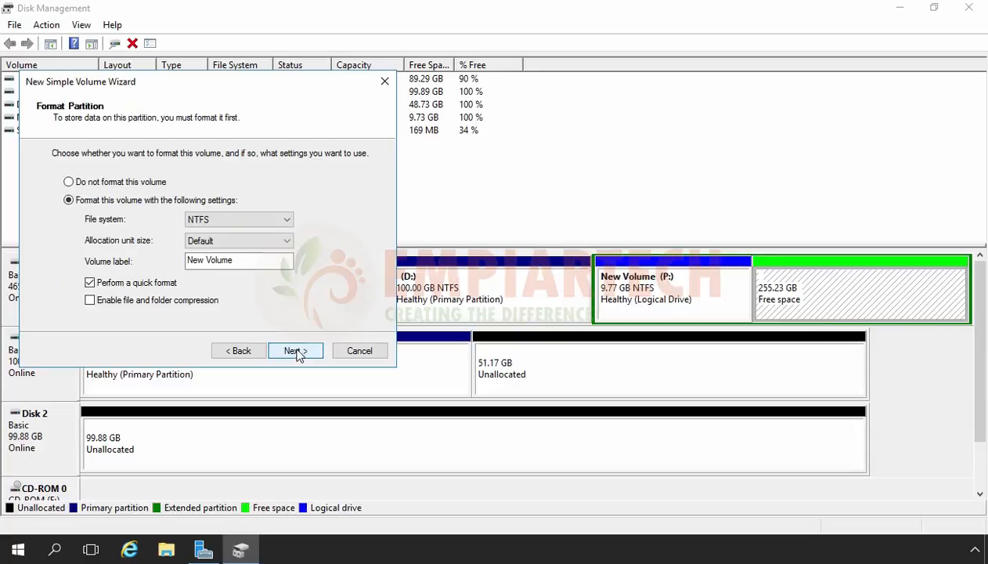
click(296, 351)
click(296, 352)
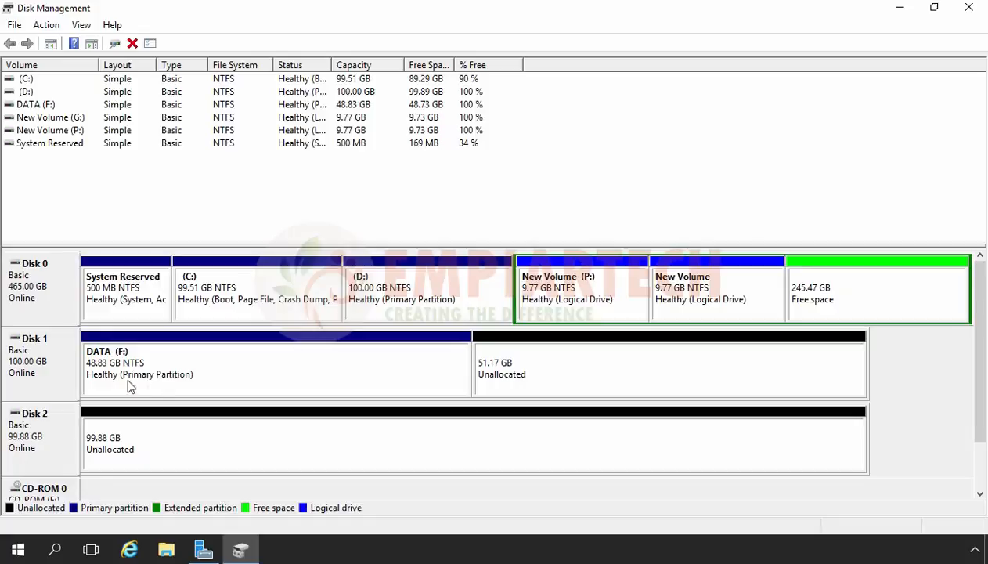
- Extend the DATA (F:) volume by 10000 MB using Disk 1's unallocated space
click(249, 367)
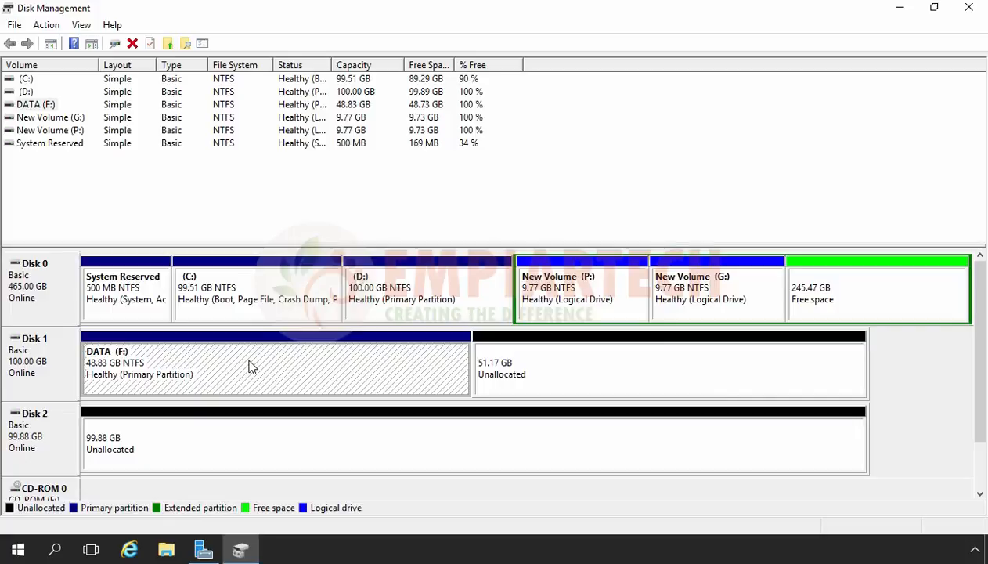
click(610, 381)
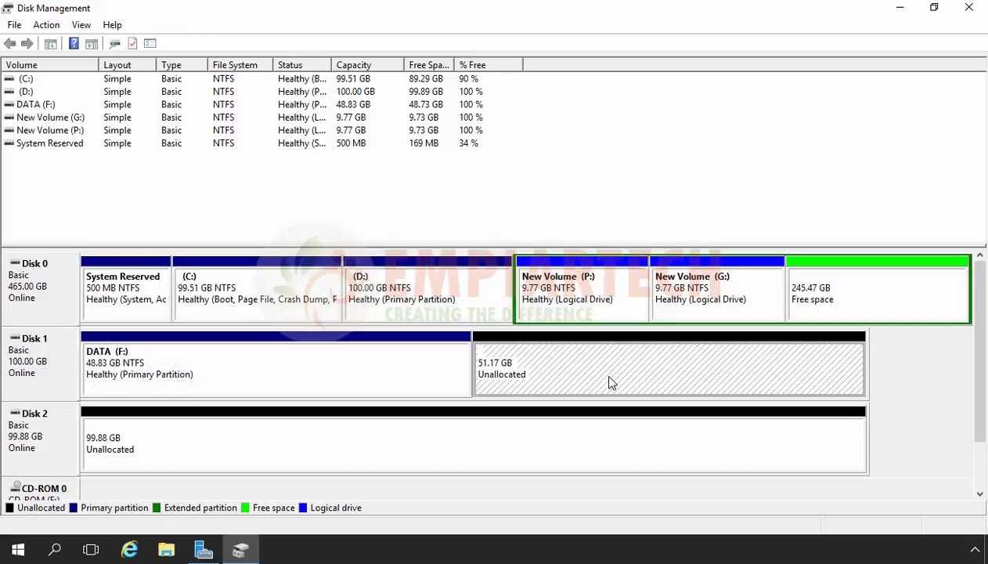
click(313, 382)
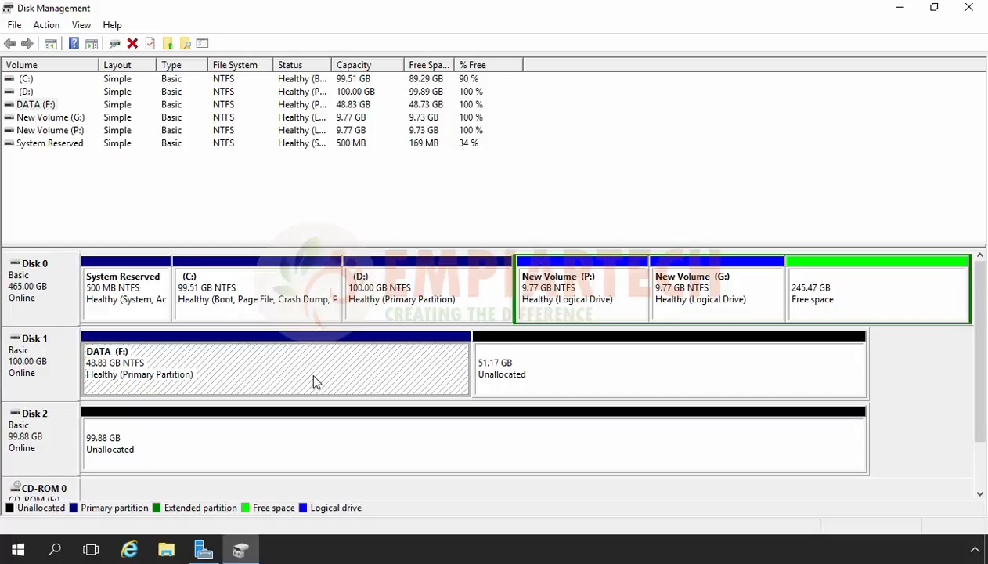
right_click(313, 381)
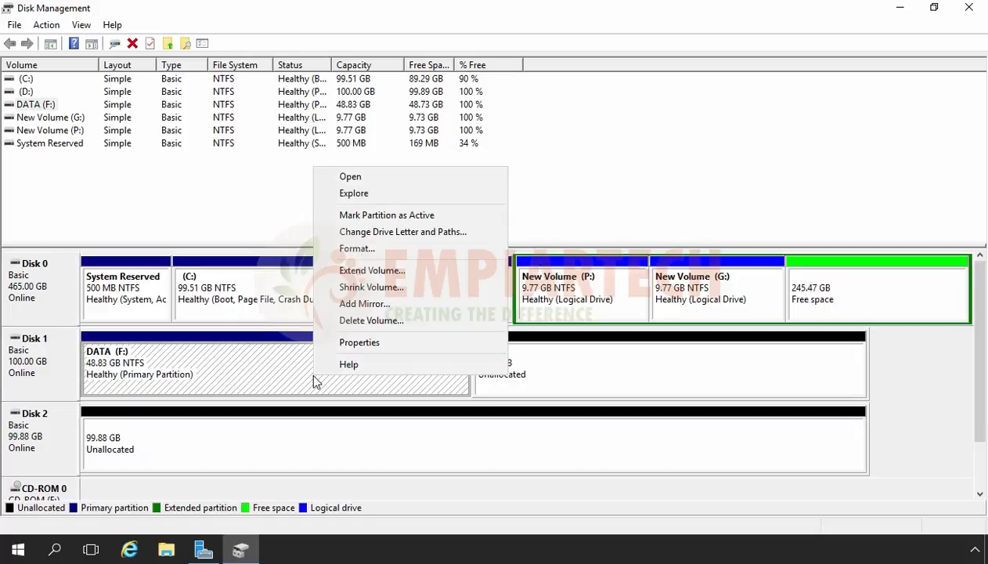
click(347, 271)
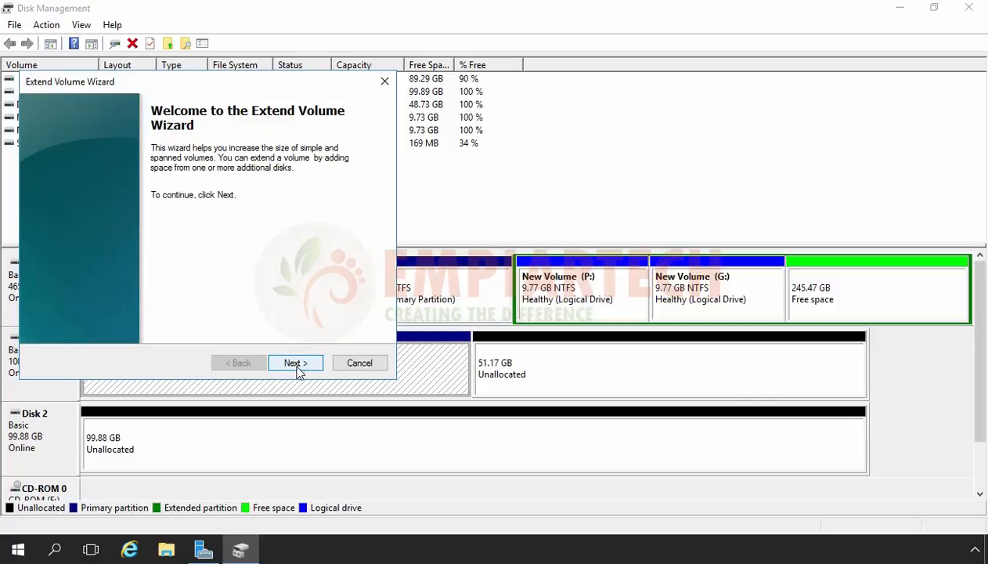
click(295, 364)
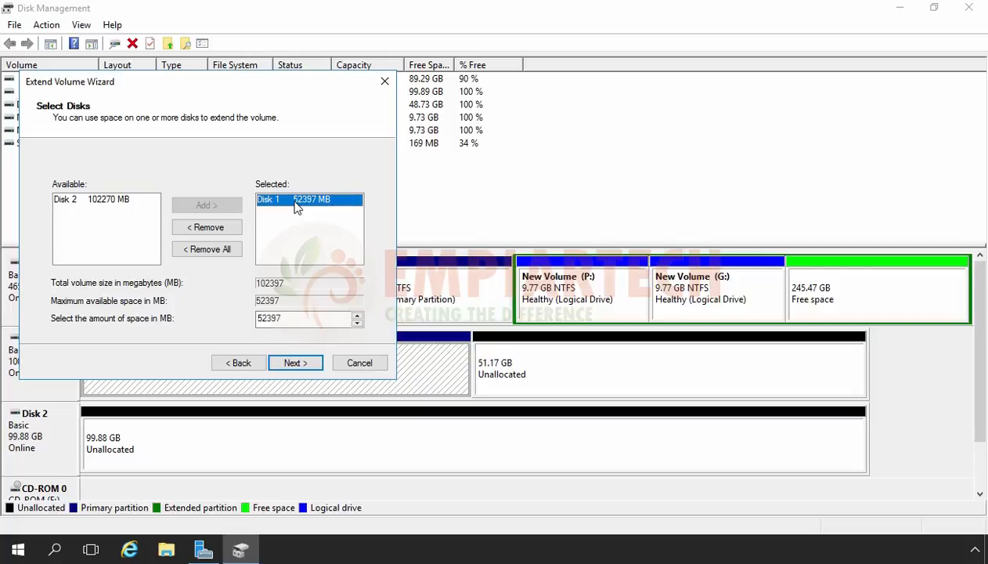
click(294, 317)
drag(291, 317, 189, 318)
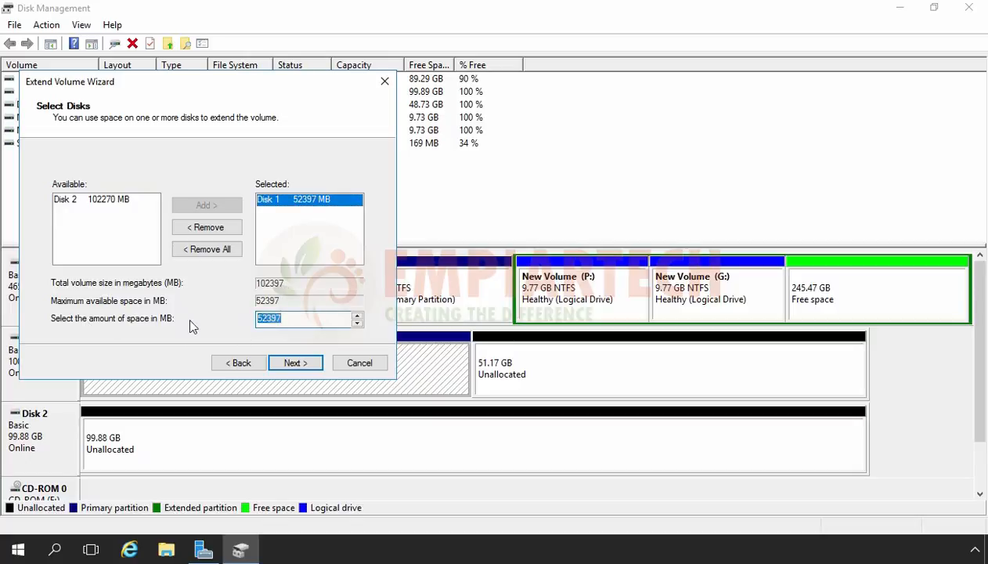
text(10000)
click(294, 365)
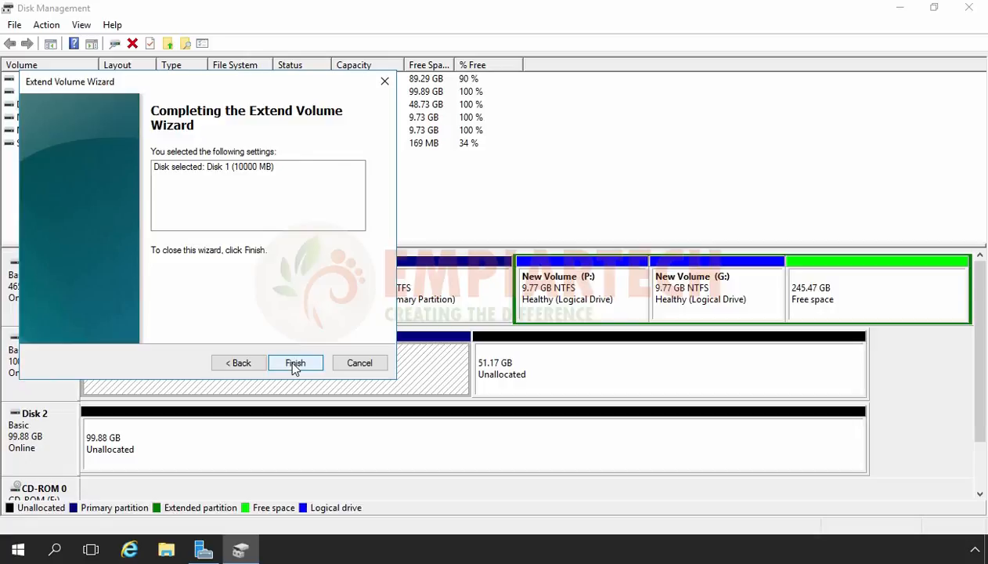
click(295, 362)
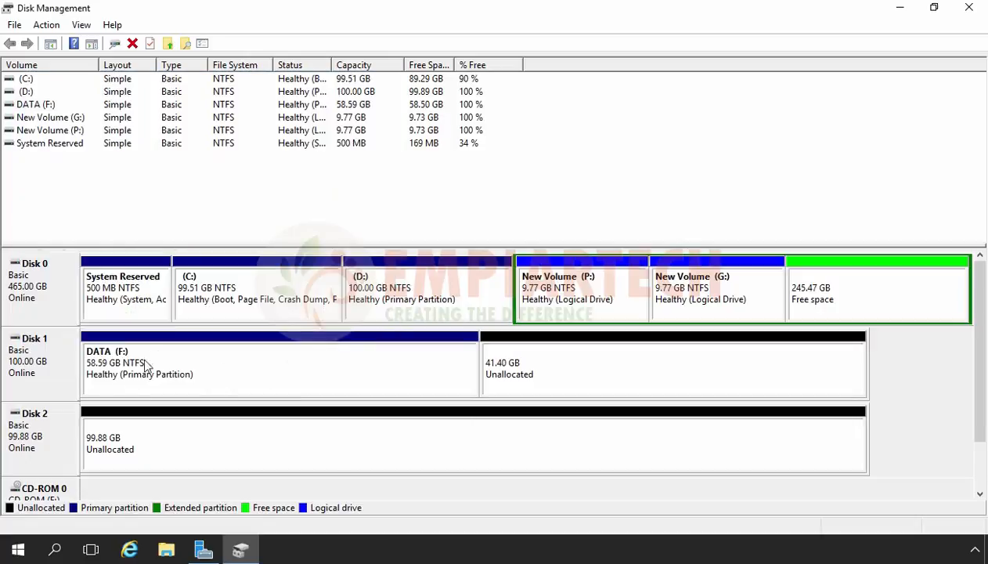
- Check whether the Extend Volume command is available for the P: and G: logical drives on Disk 0
click(904, 291)
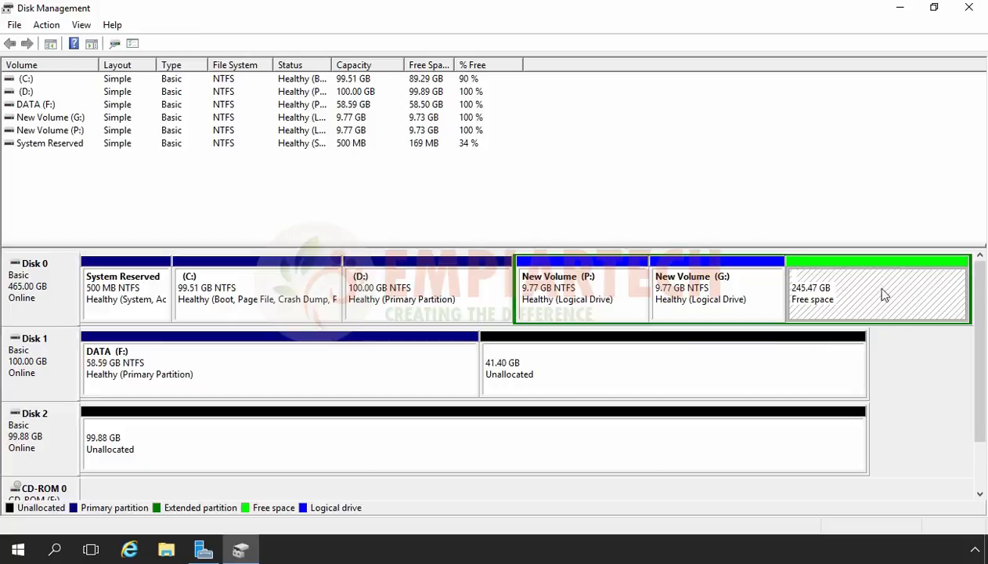
click(561, 308)
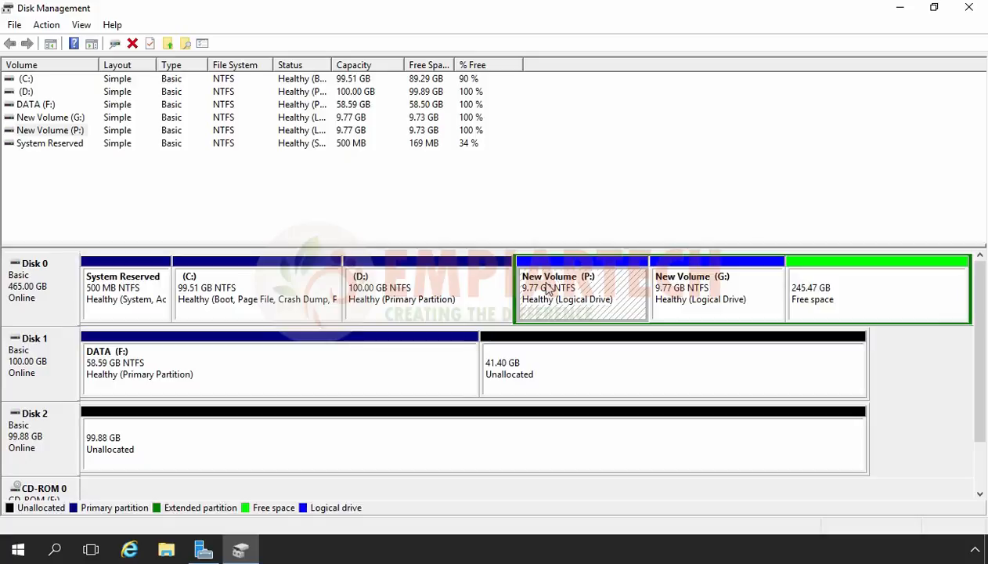
right_click(548, 288)
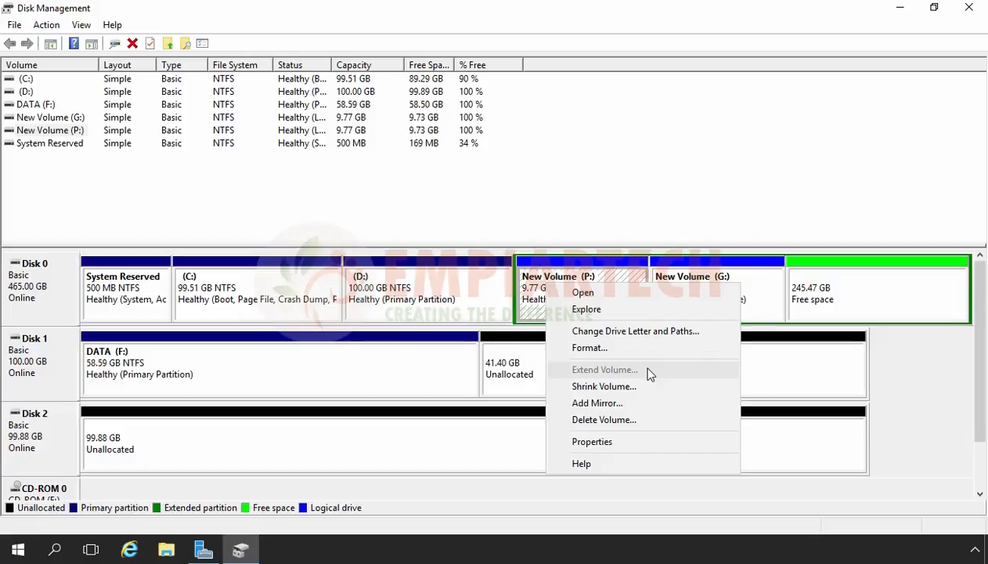
click(763, 295)
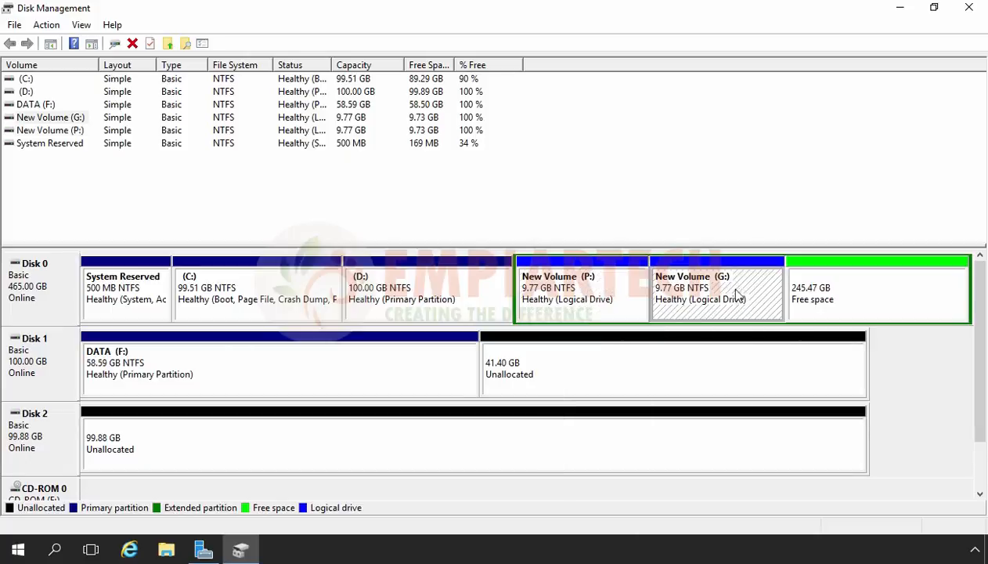
right_click(740, 290)
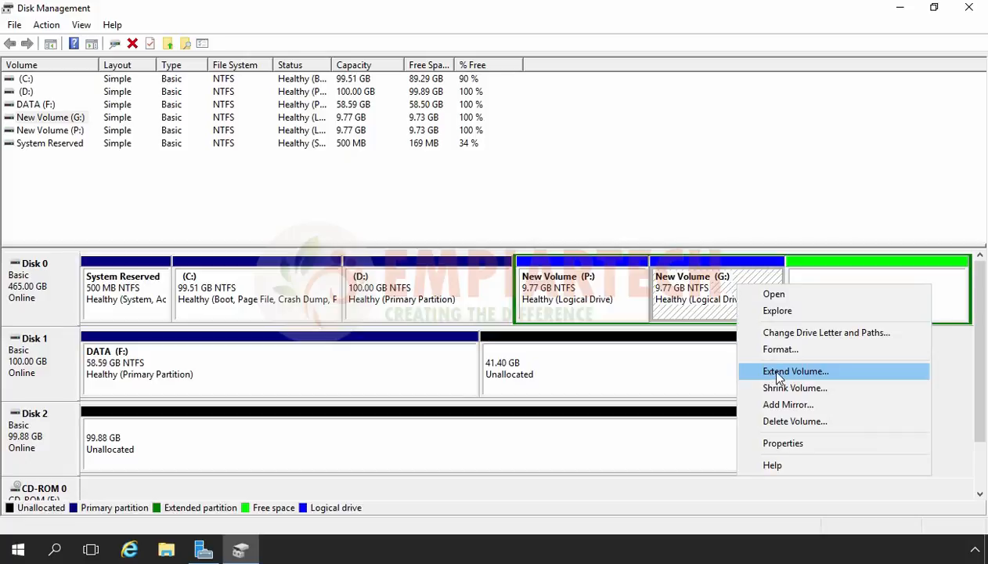
- Shrink the DATA (F:) volume on Disk 1 by 30000 MB
click(346, 385)
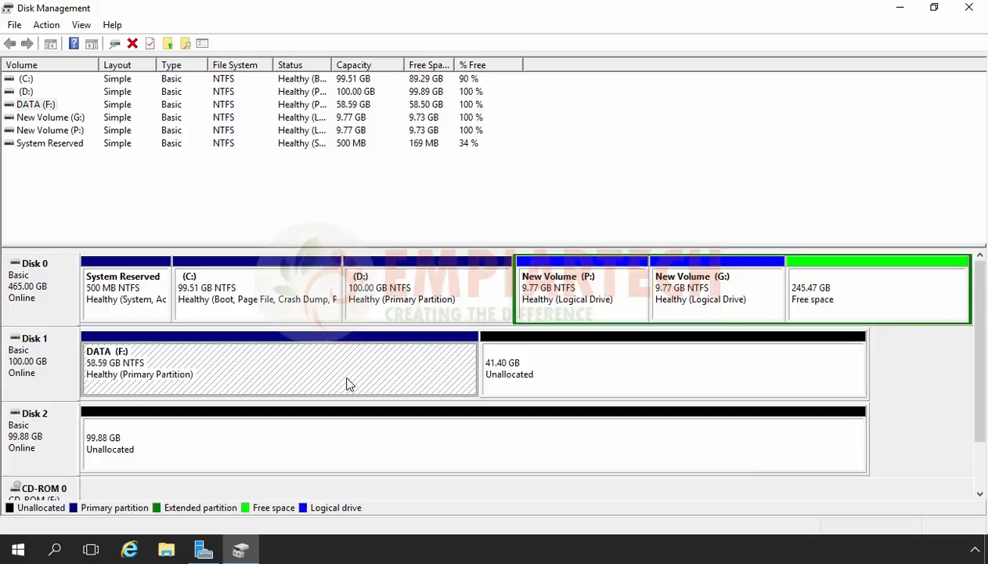
right_click(348, 384)
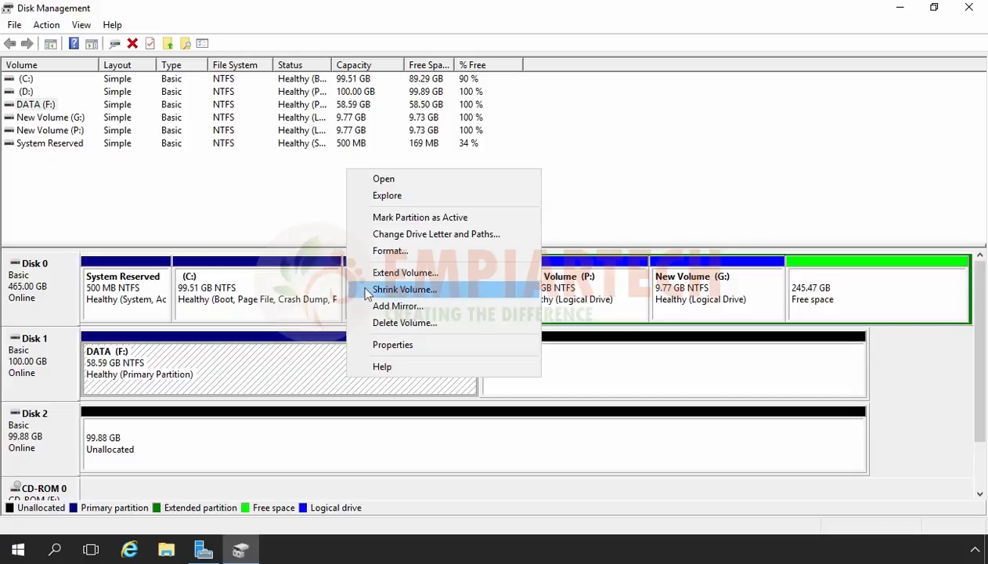
click(403, 289)
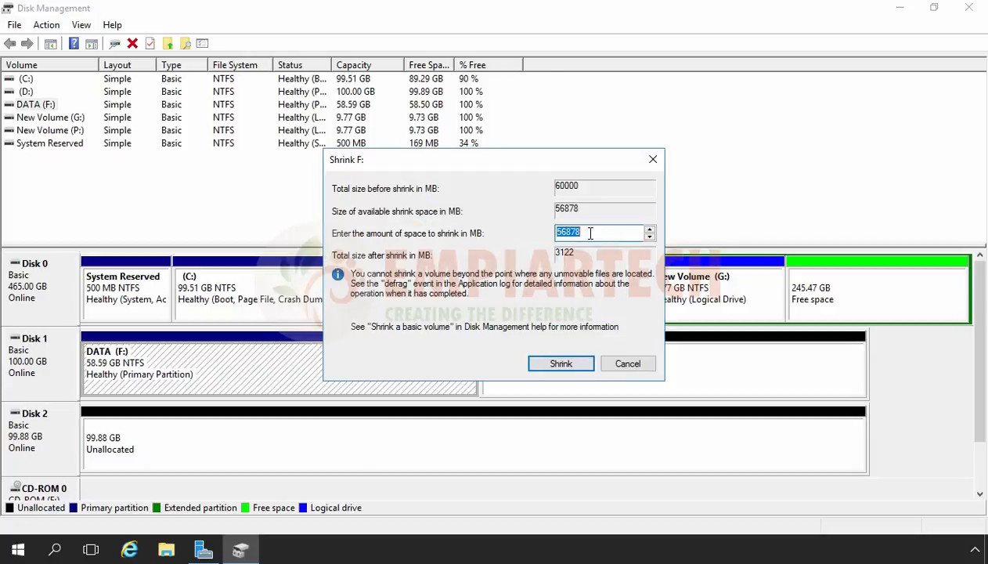
text(30000)
click(558, 365)
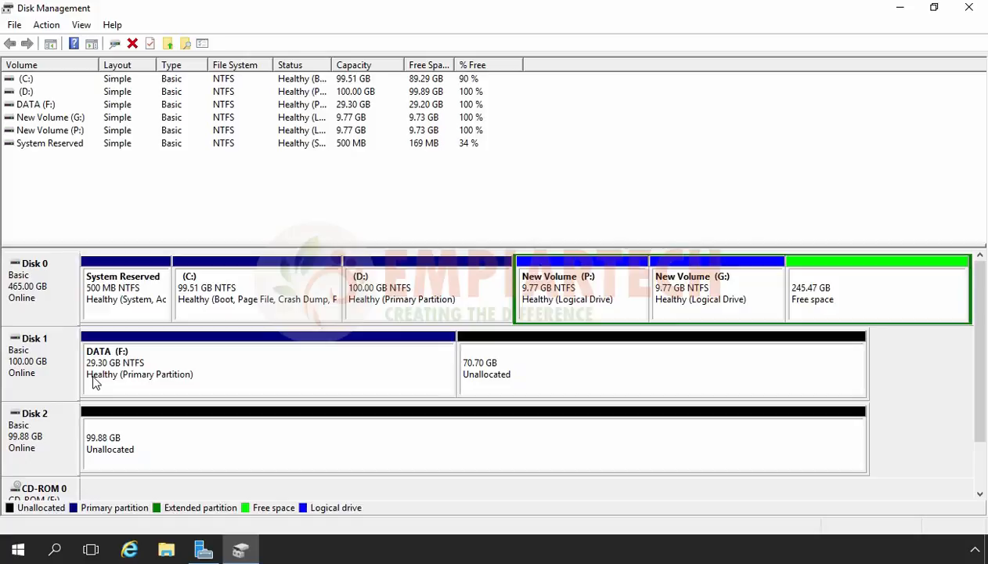
- Switch to File Explorer and create a folder named Software on the DATA (F:) drive
click(166, 551)
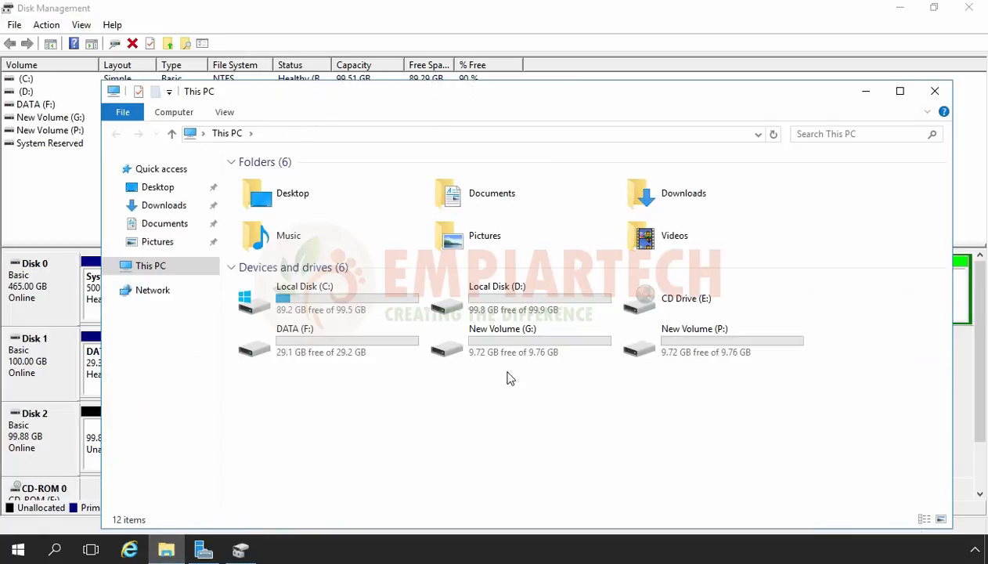
click(520, 306)
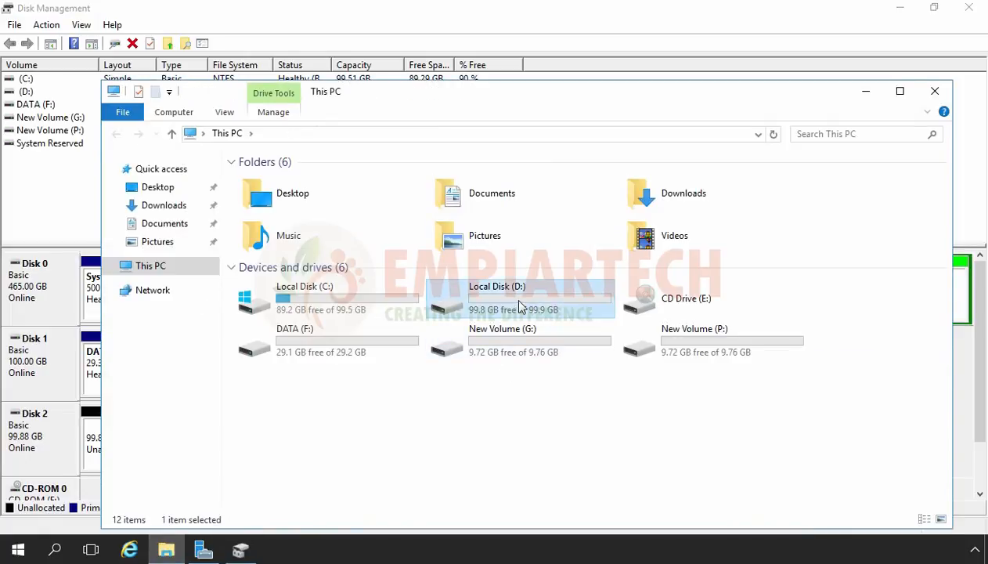
click(301, 360)
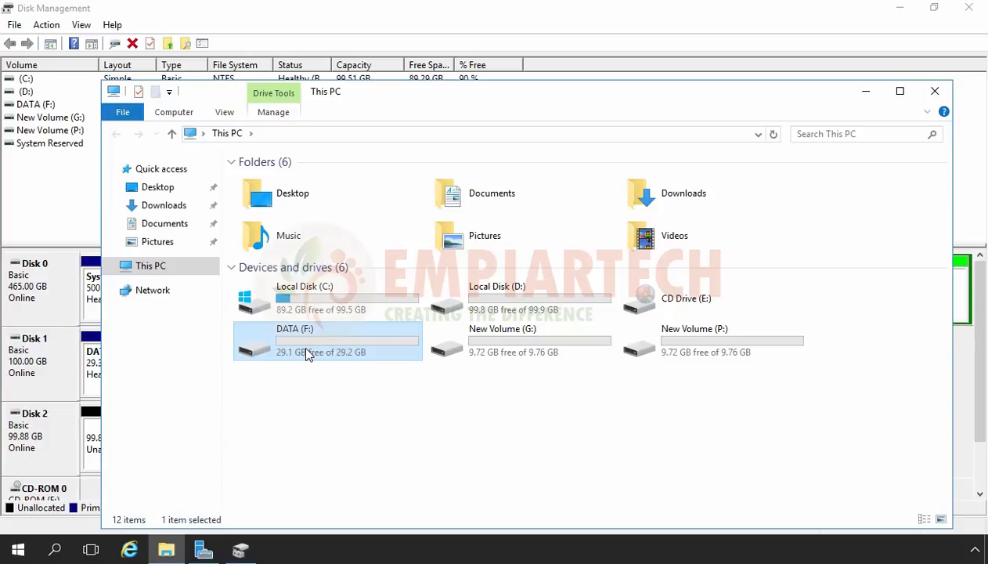
double_click(306, 352)
right_click(317, 241)
mouse_move(351, 415)
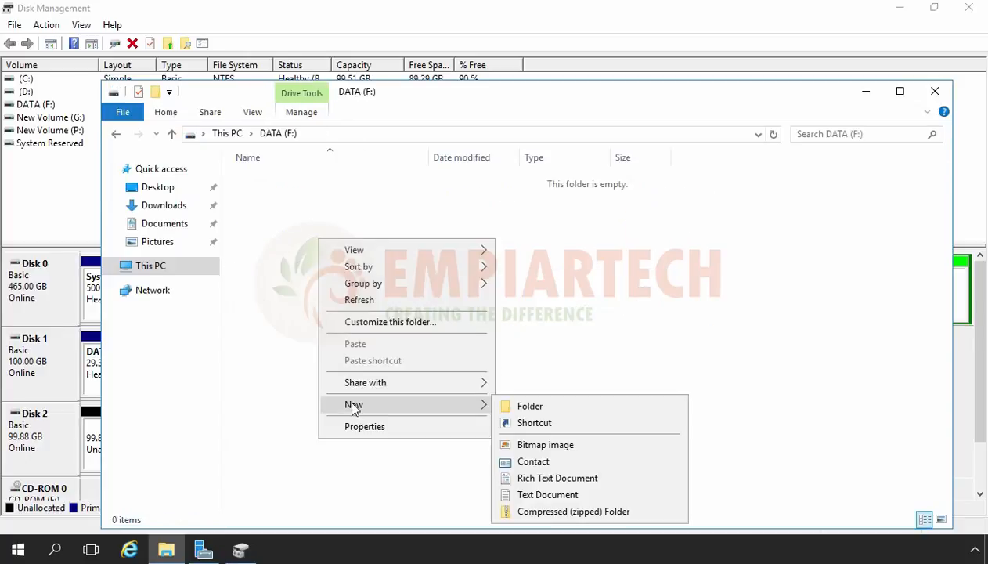
click(515, 405)
text(Software)
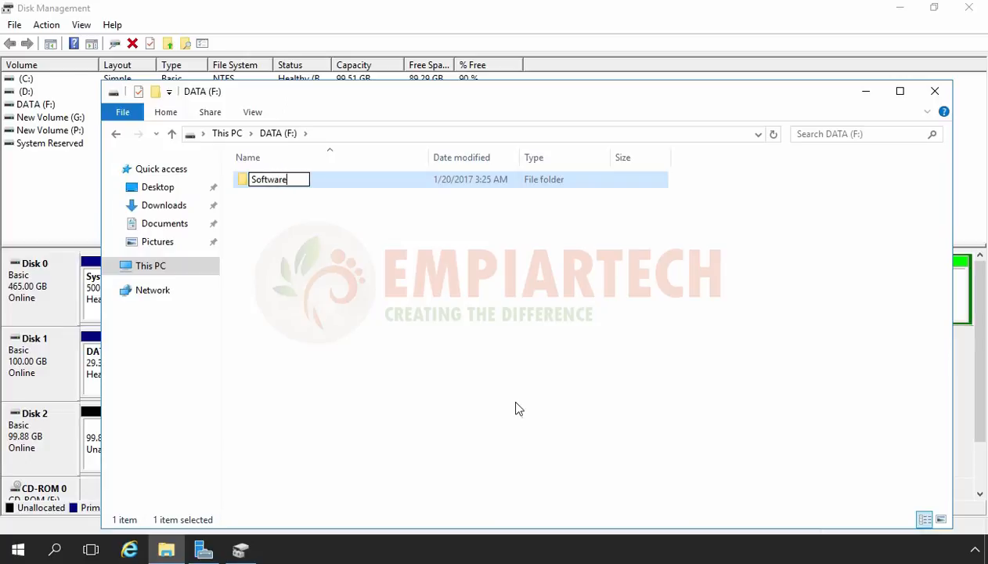
key(Return)
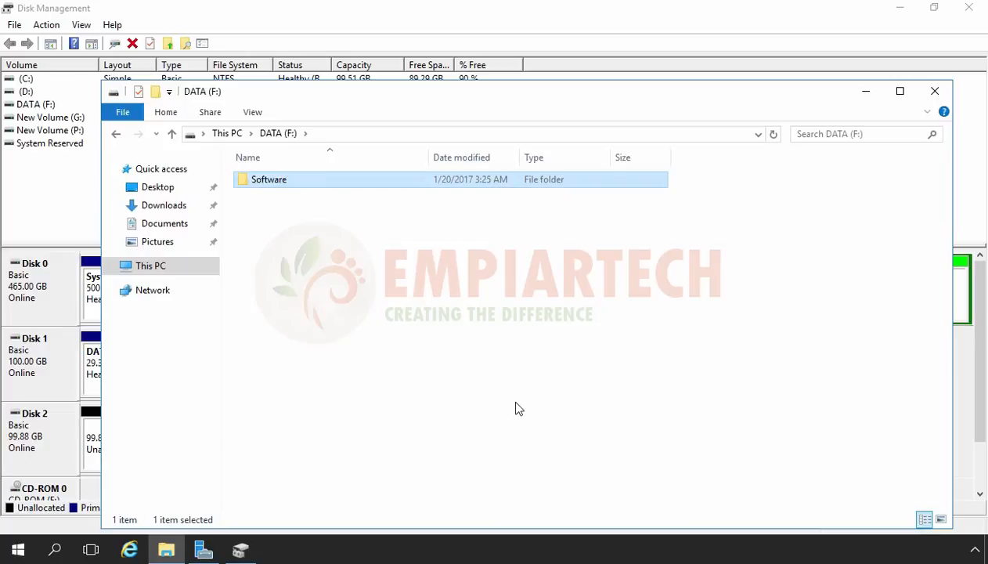
- Create a text document named Sample File on the DATA (F:) drive
right_click(351, 271)
mouse_move(443, 454)
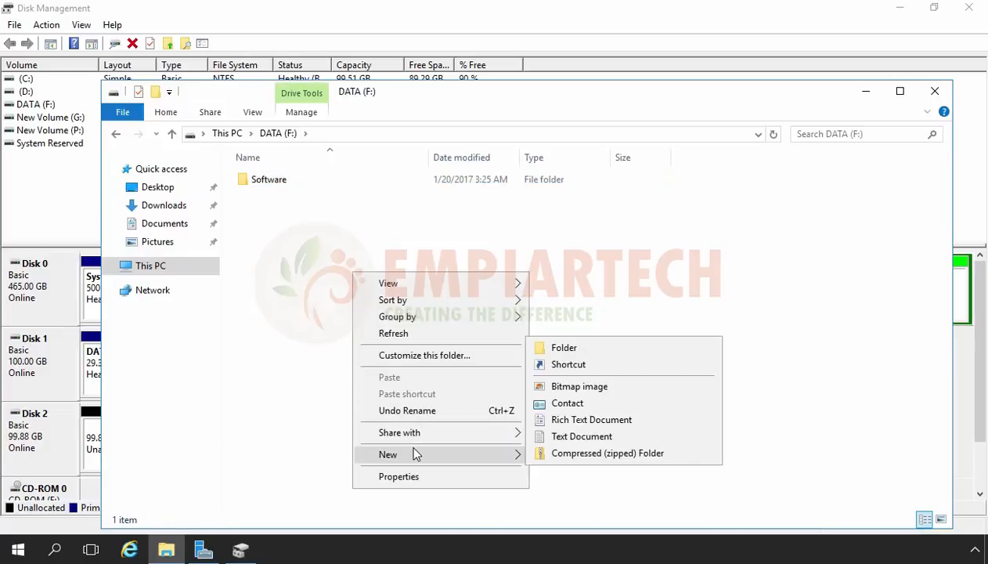
click(579, 437)
text(Sa)
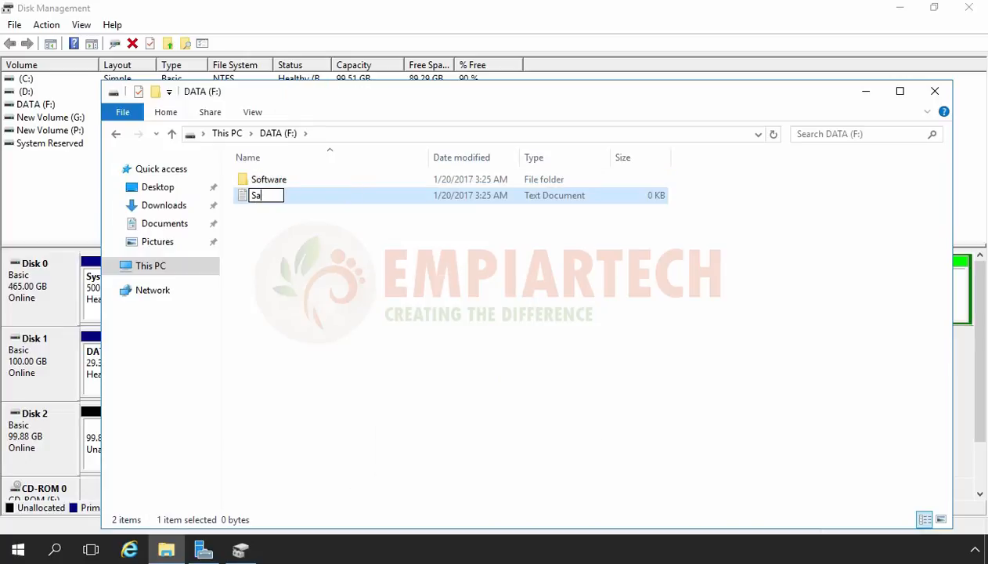
text(mple File)
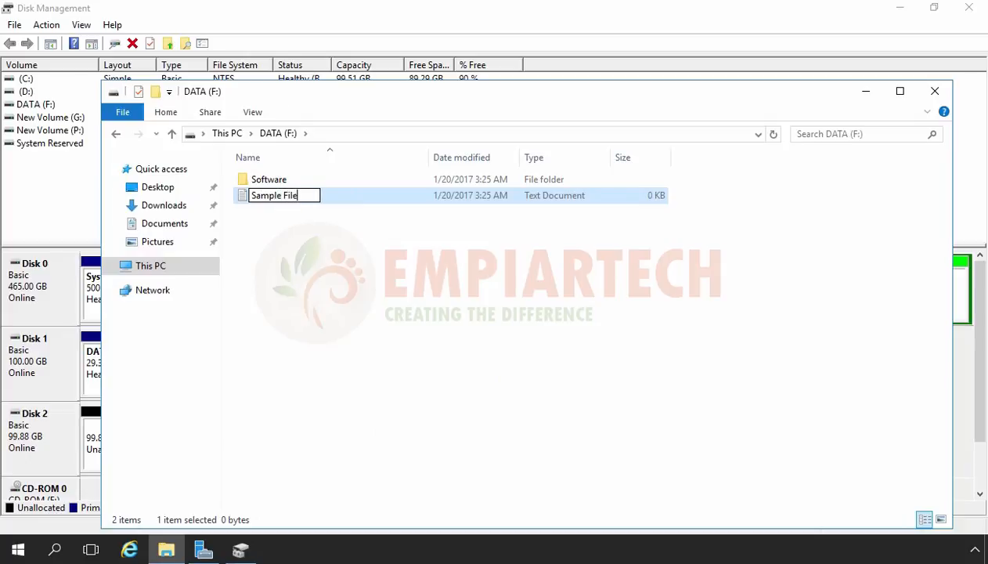
key(Return)
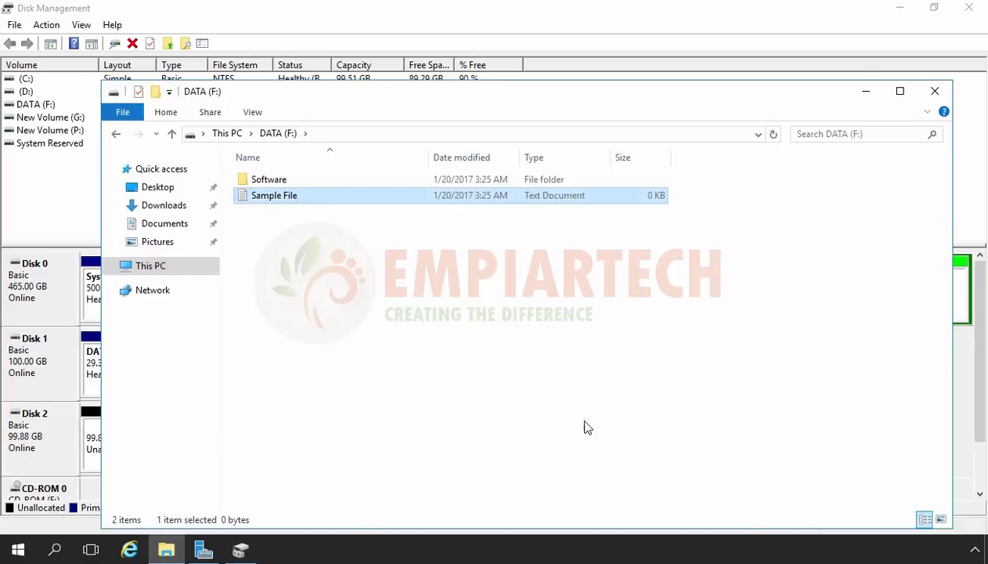
- Create a folder named Volume1 on Local Disk (D:)
click(226, 133)
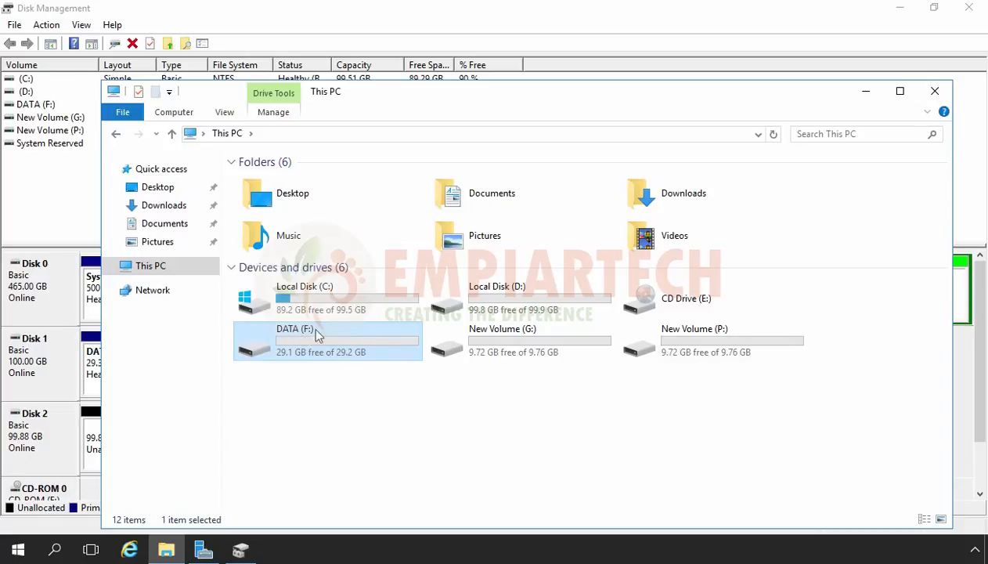
double_click(504, 296)
right_click(285, 266)
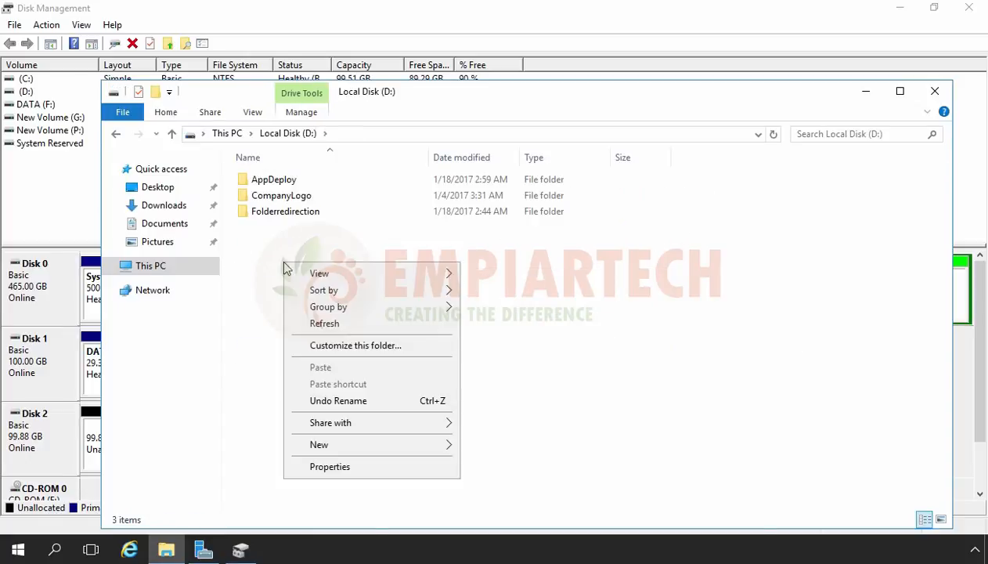
mouse_move(336, 443)
click(486, 448)
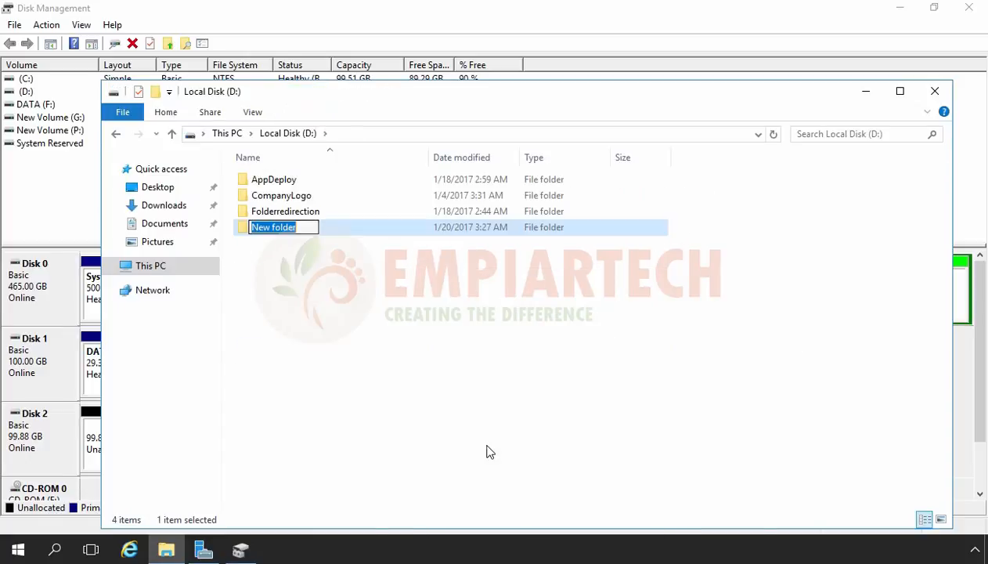
text(Volume1)
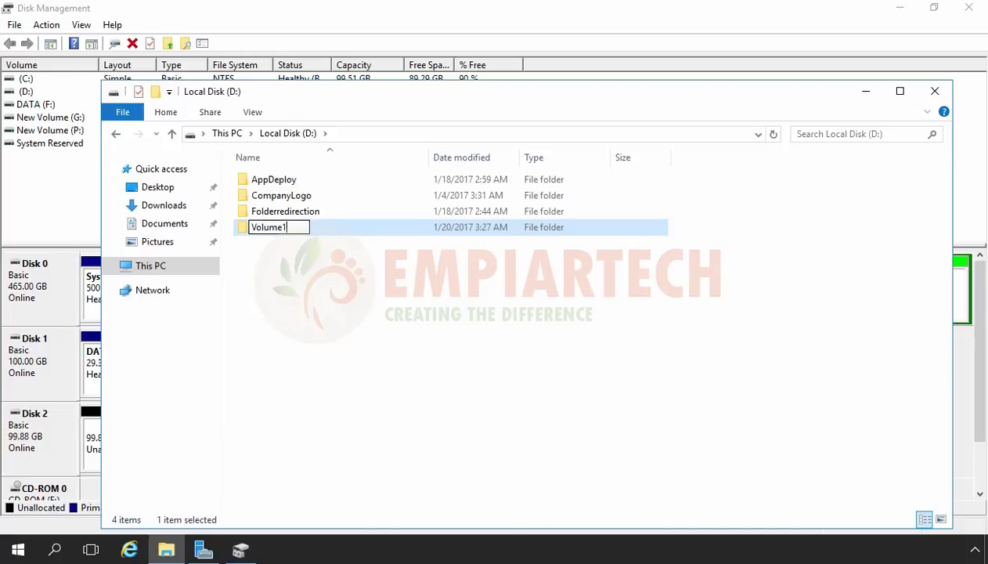
key(Return)
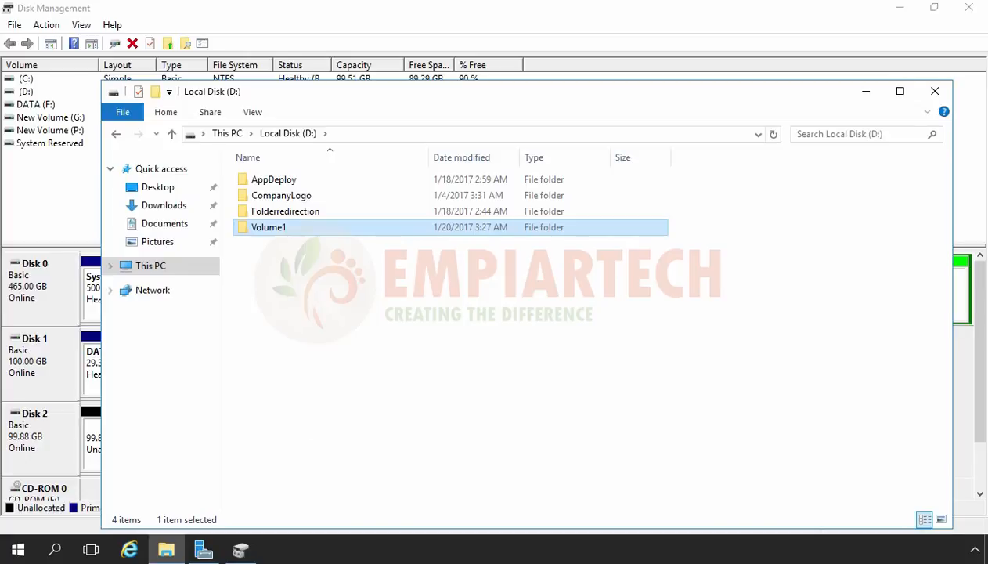
- Switch to Disk Management and remove the drive letter F: from the DATA volume on Disk 1
click(62, 350)
right_click(189, 373)
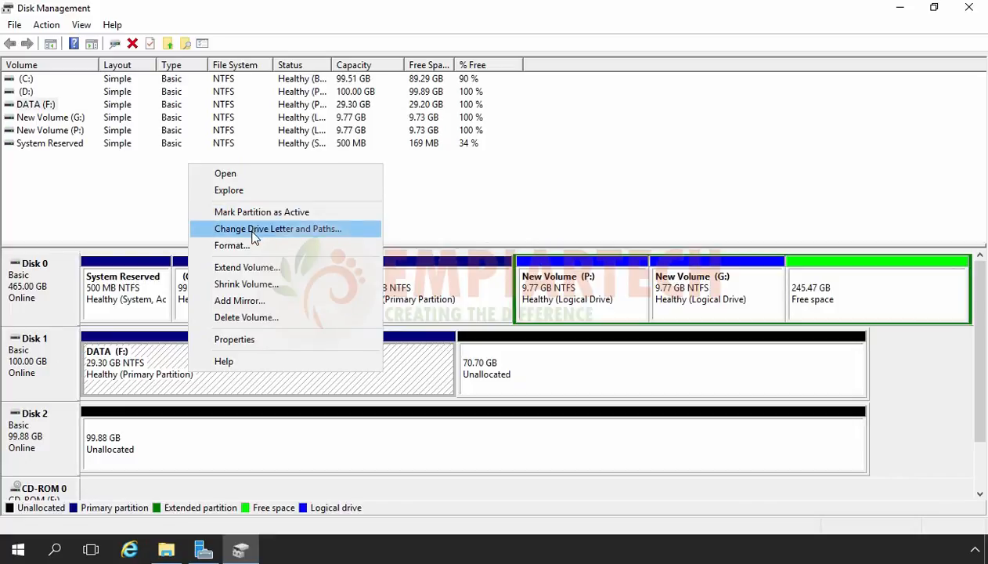
click(303, 227)
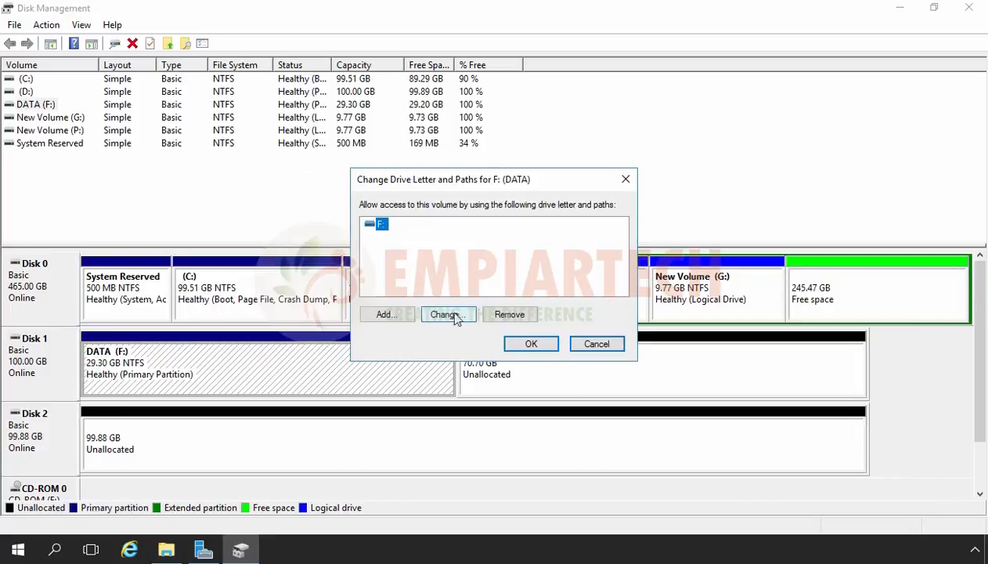
click(517, 317)
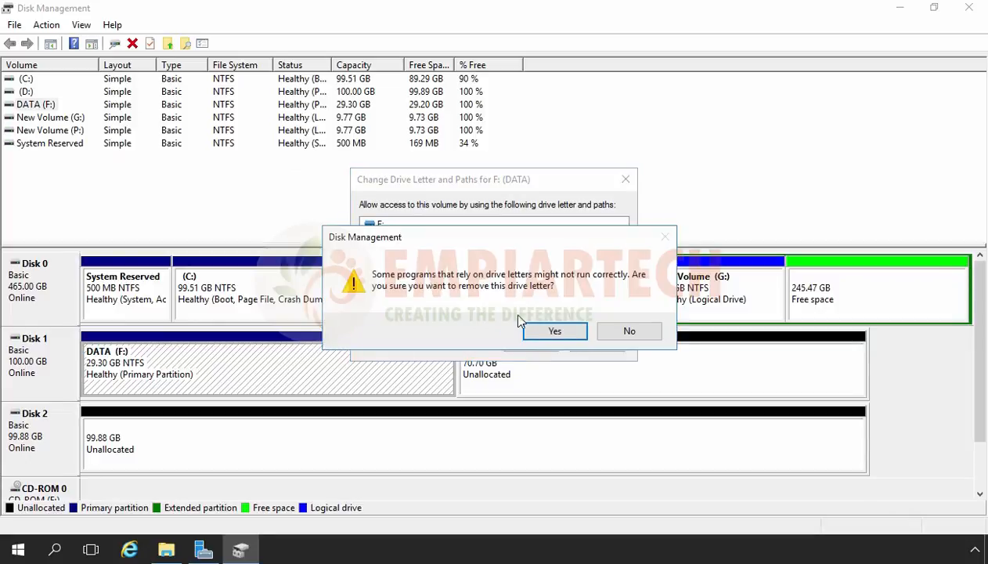
click(557, 338)
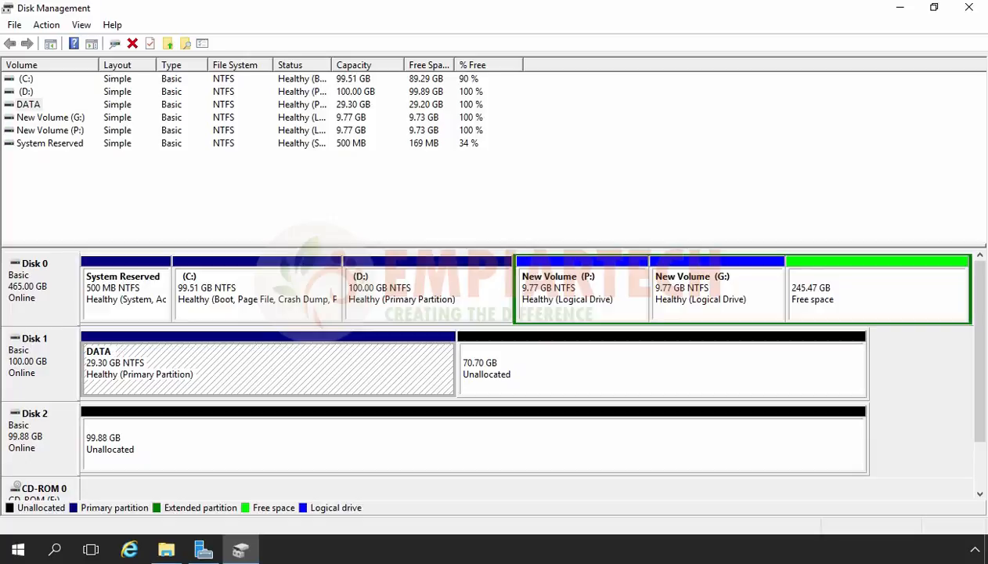
- Mount the DATA volume on Disk 1 in the empty NTFS folder D:\Volume1
right_click(296, 376)
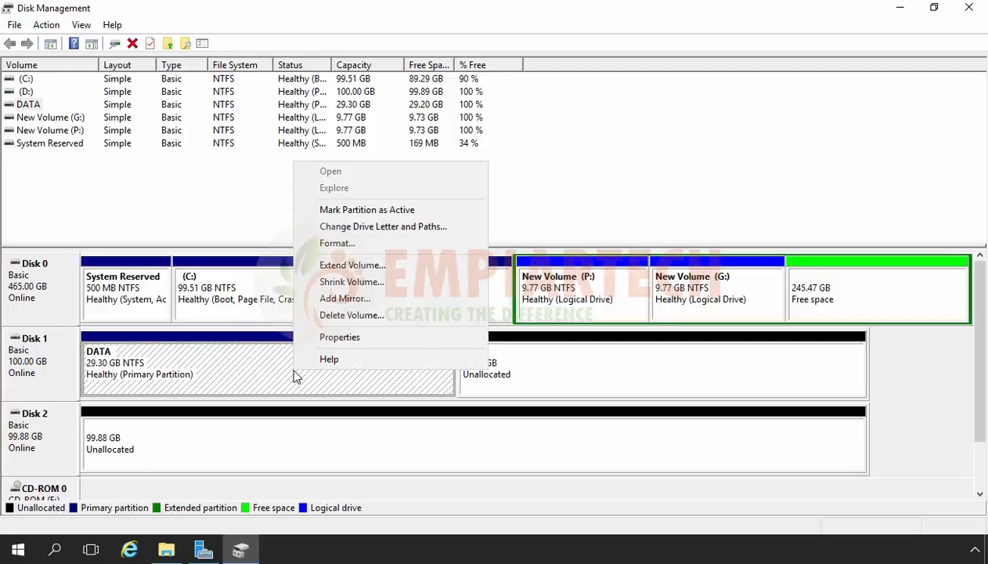
click(379, 227)
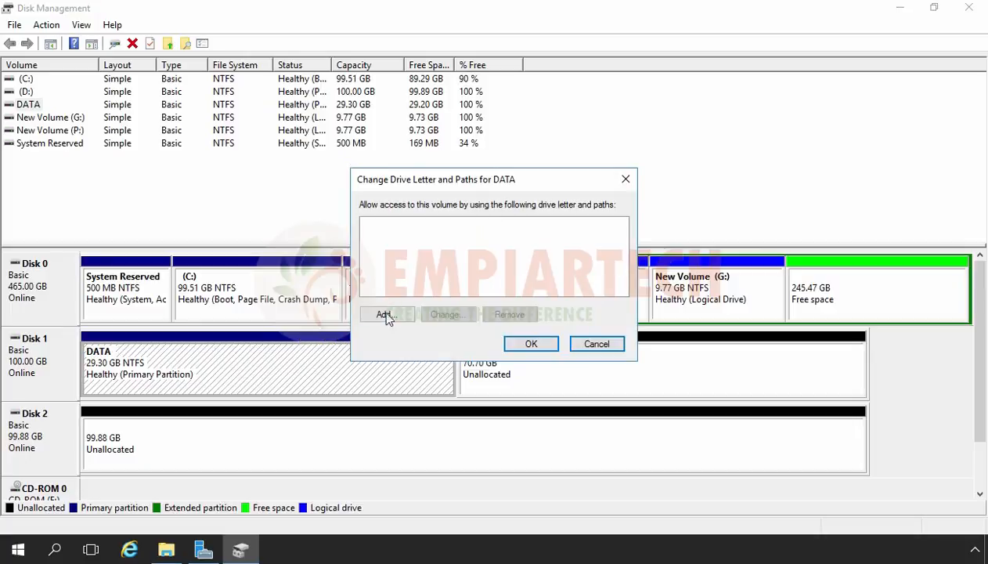
click(386, 316)
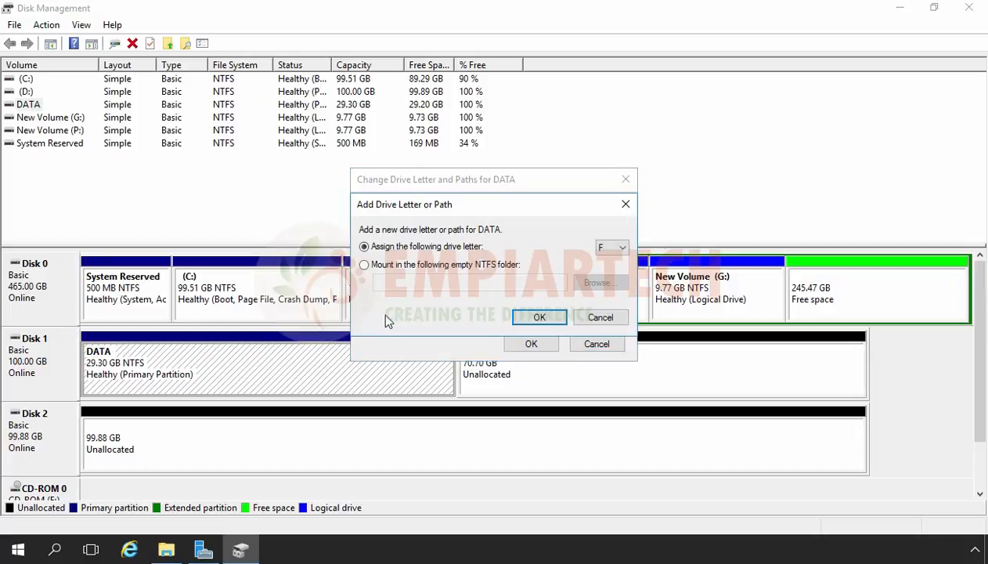
click(365, 266)
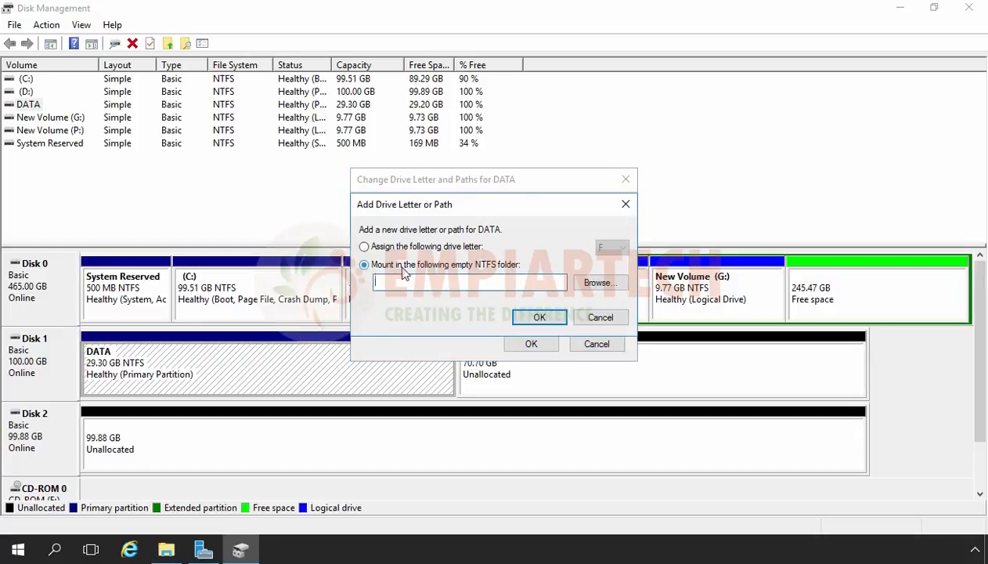
click(599, 286)
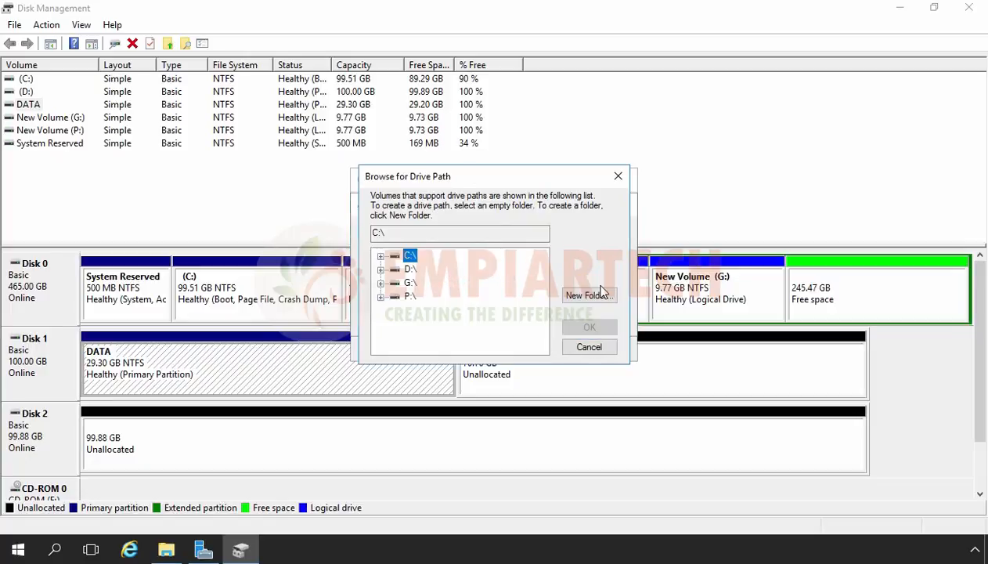
click(380, 268)
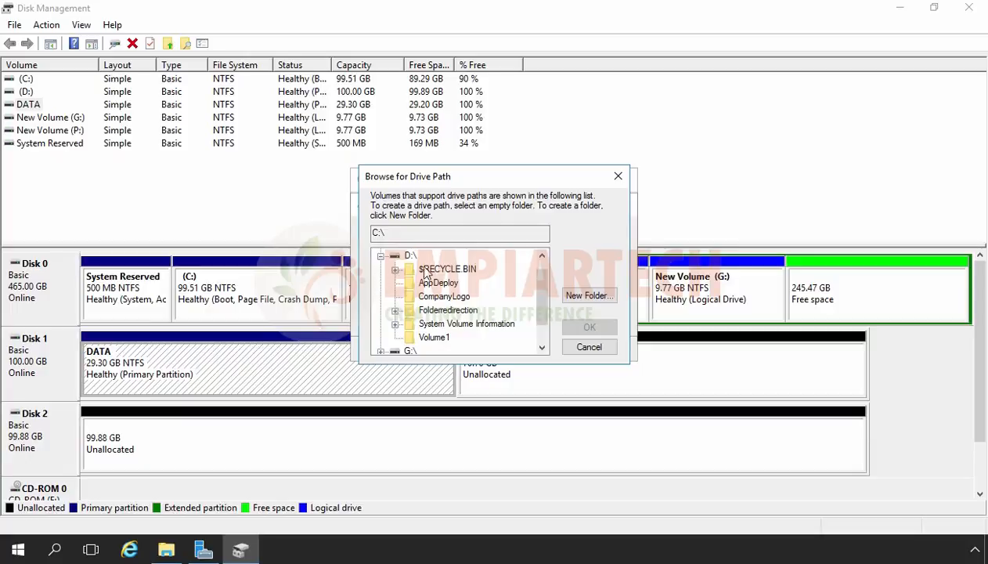
click(433, 337)
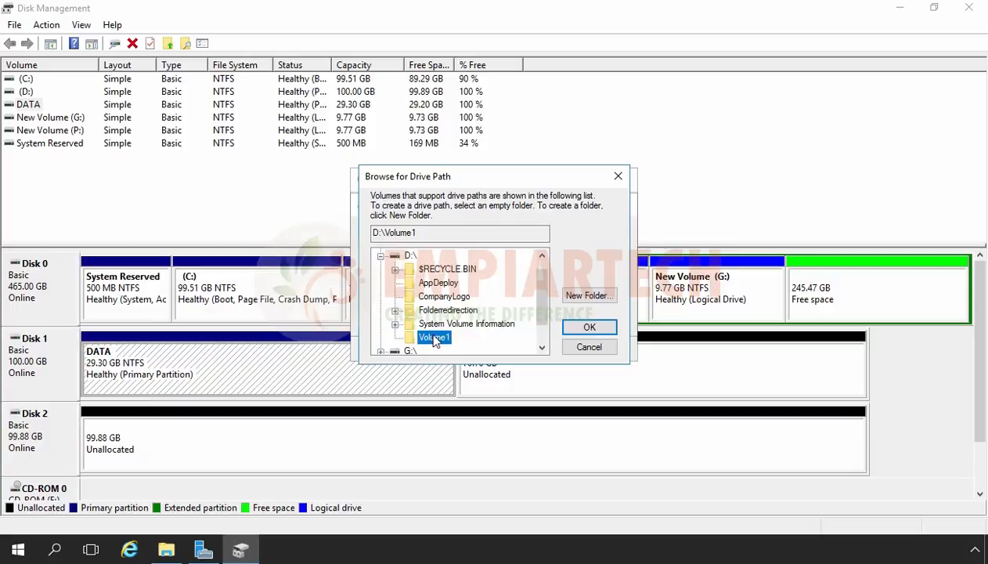
click(587, 328)
click(537, 320)
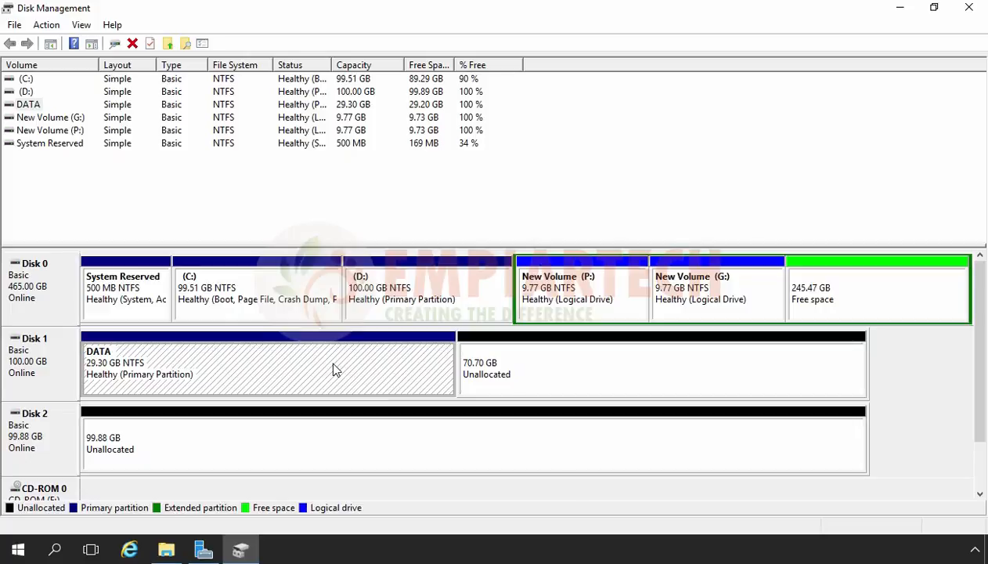
- Switch to File Explorer and check the devices and drives listed under This PC
click(166, 549)
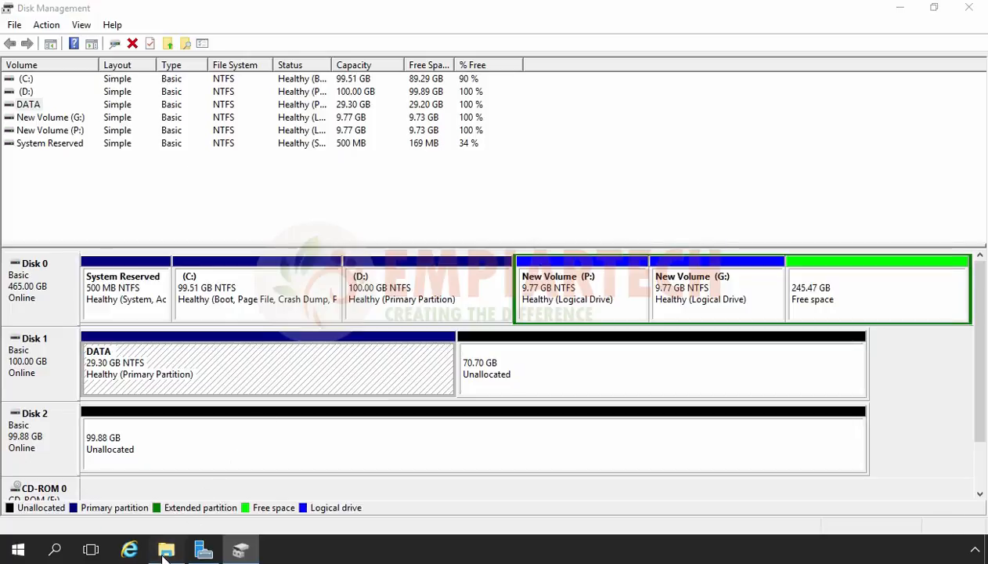
click(157, 270)
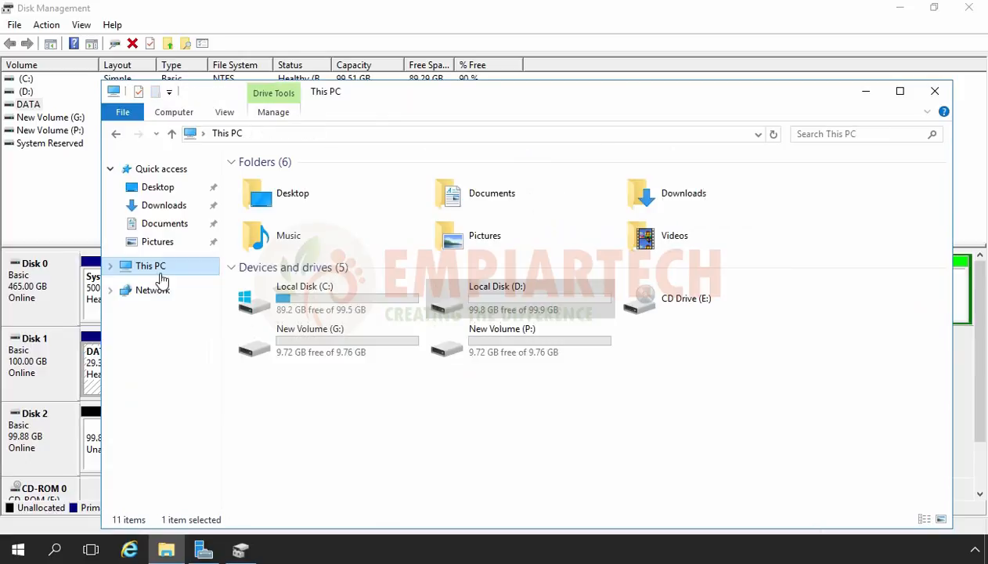
drag(605, 440, 298, 291)
click(314, 410)
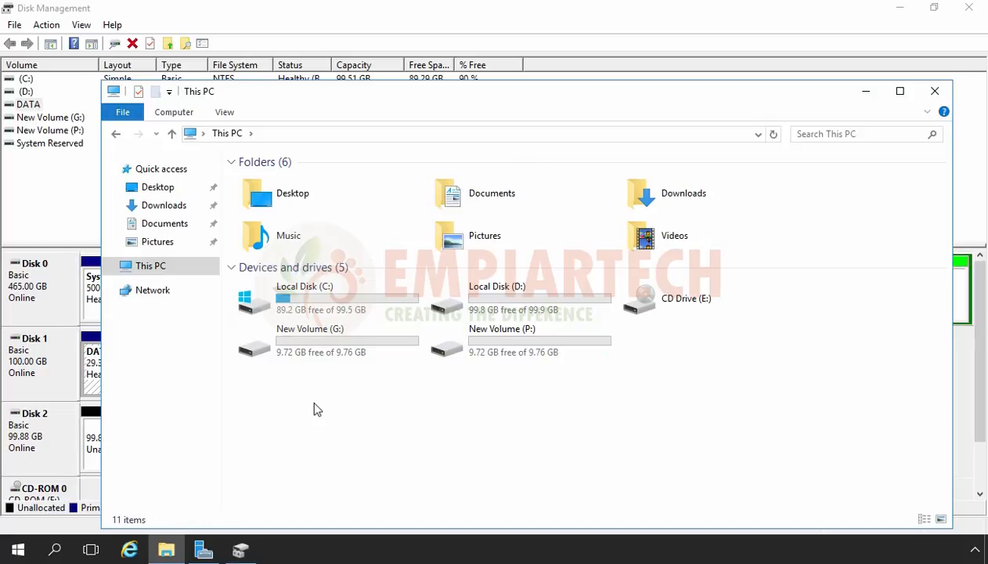
- Examine the mounted Volume1 folder on Local Disk (D:), checking its size with a widened Size column and its contents
double_click(506, 313)
click(254, 228)
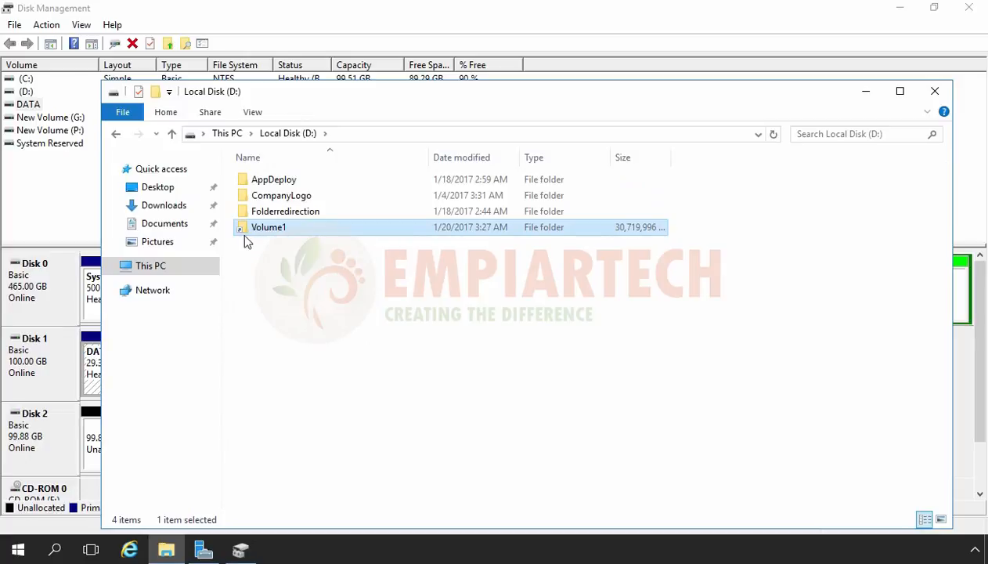
double_click(672, 158)
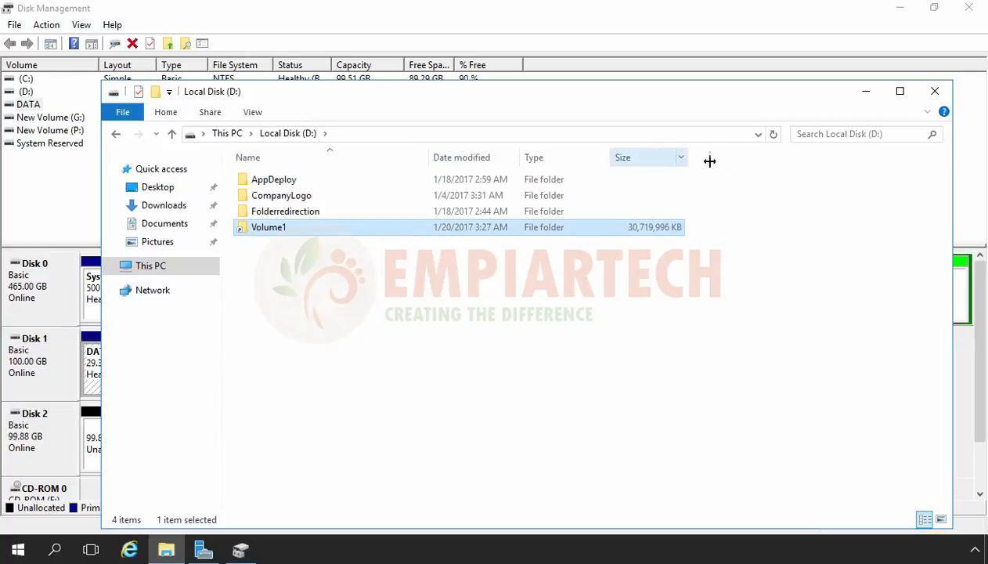
drag(709, 161, 747, 161)
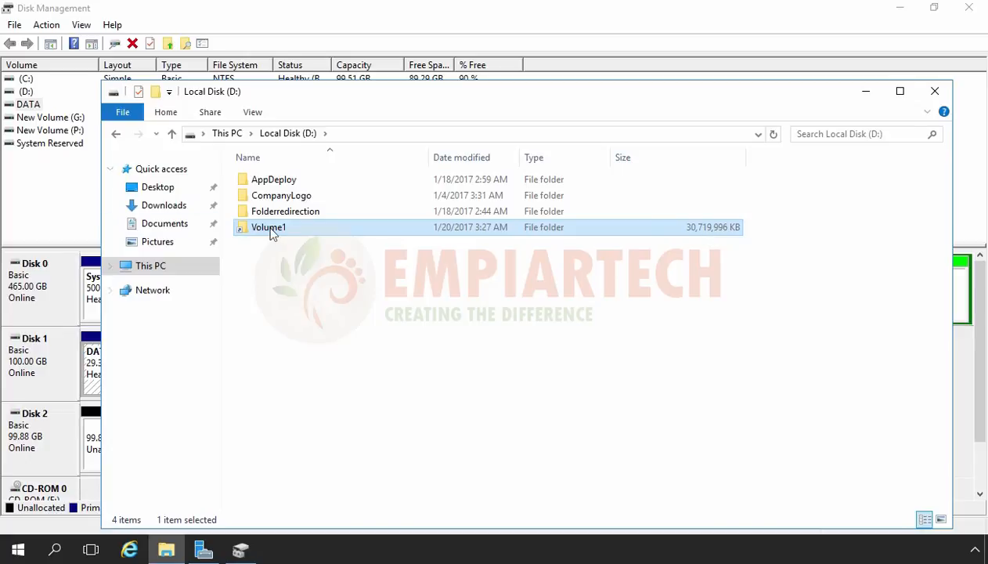
mouse_move(271, 233)
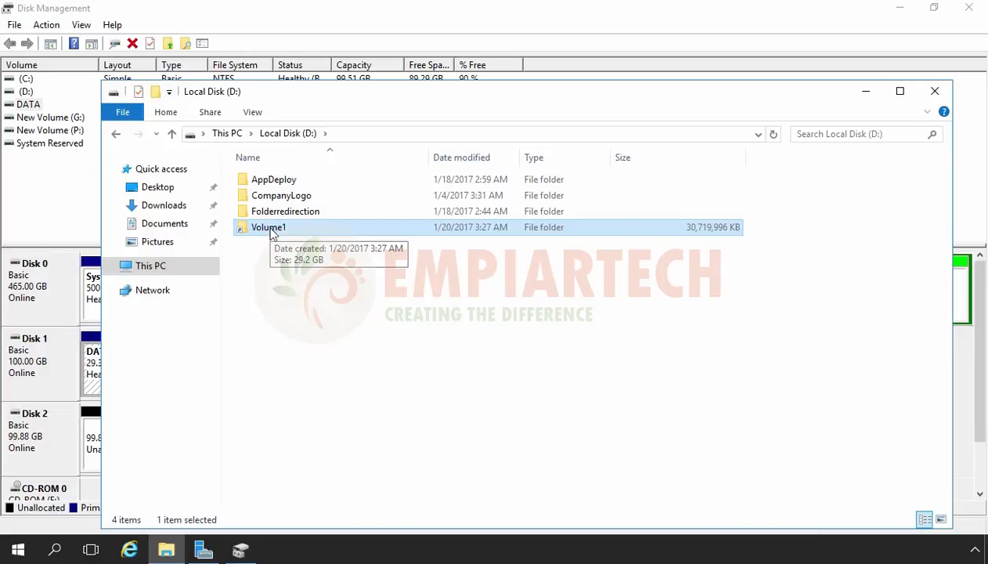
double_click(270, 231)
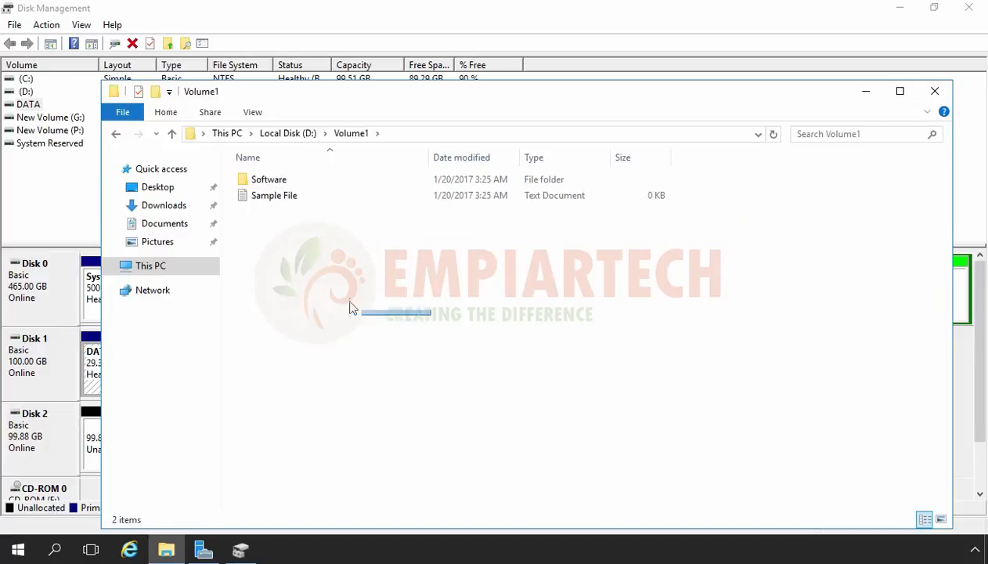
drag(349, 307, 260, 188)
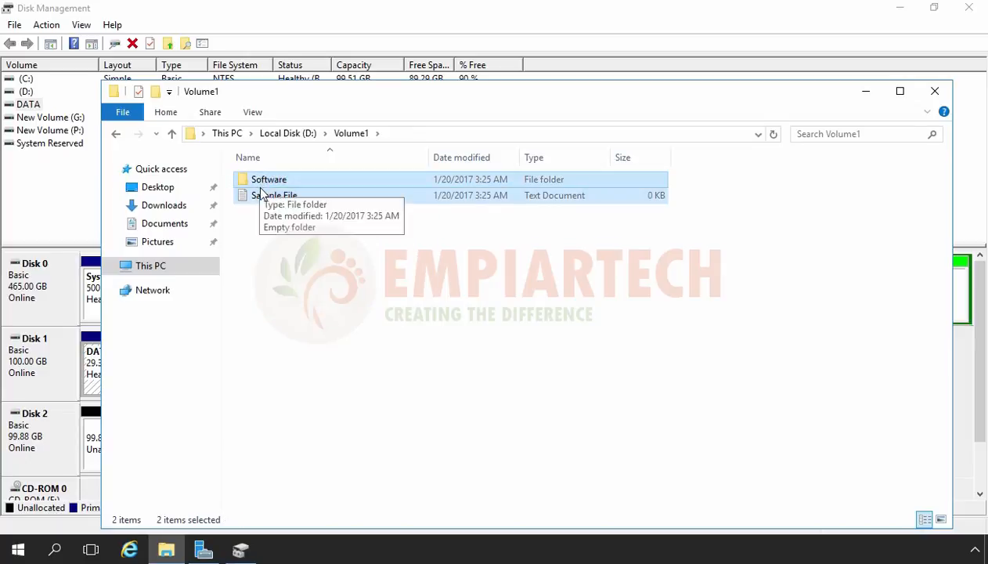
click(284, 289)
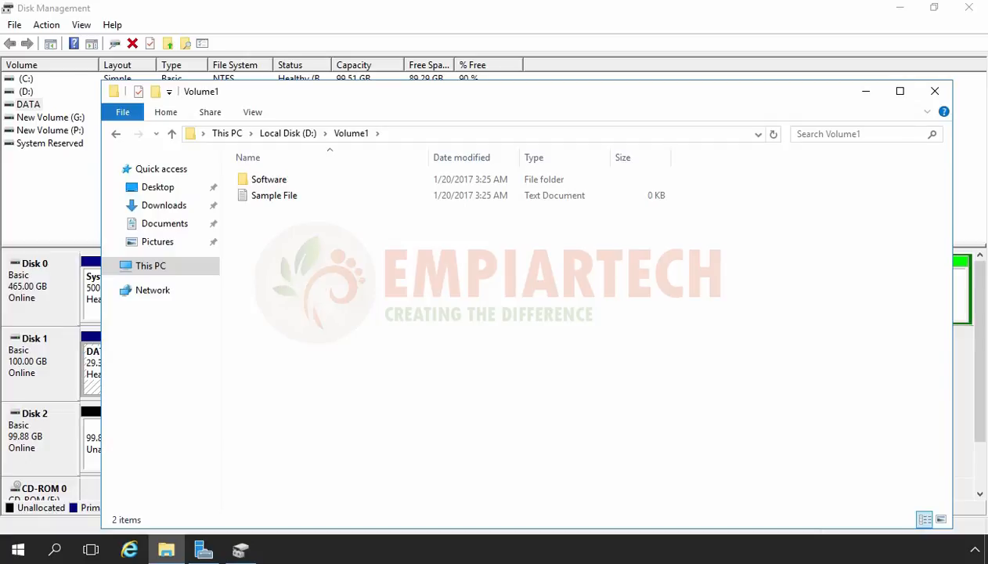
- Return to Disk Management and delete the New Volume (G:) logical drive on Disk 0
click(866, 93)
click(703, 287)
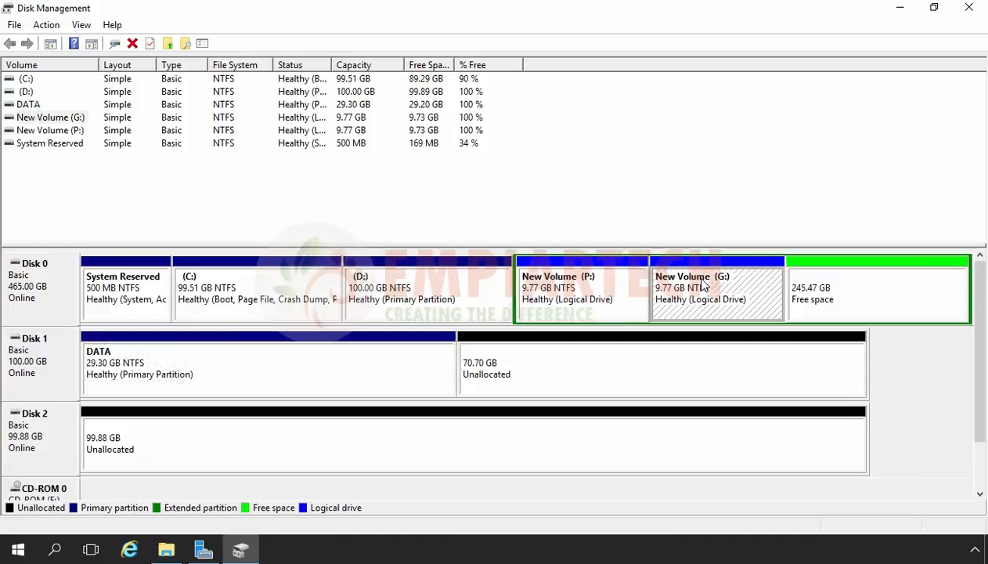
right_click(702, 285)
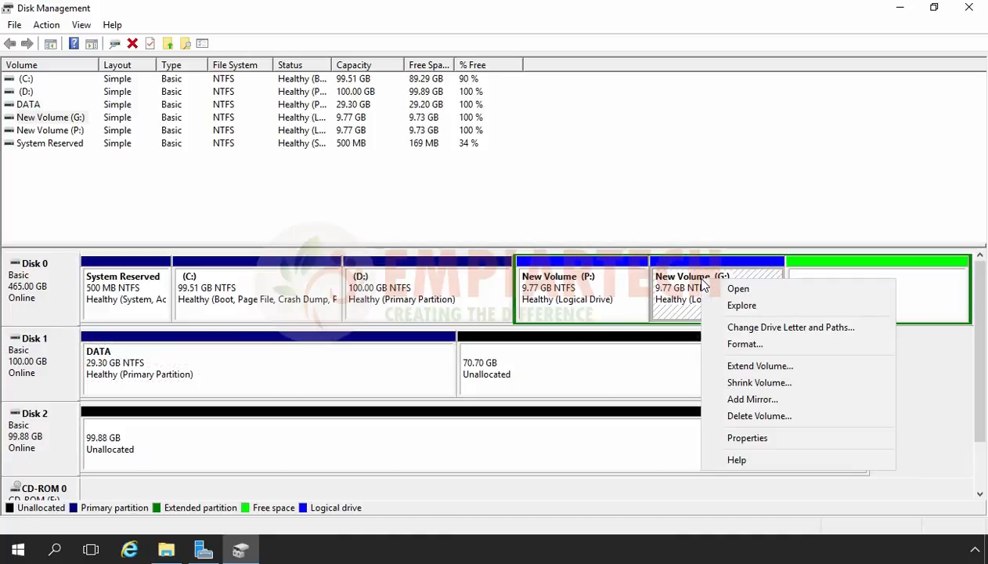
click(752, 416)
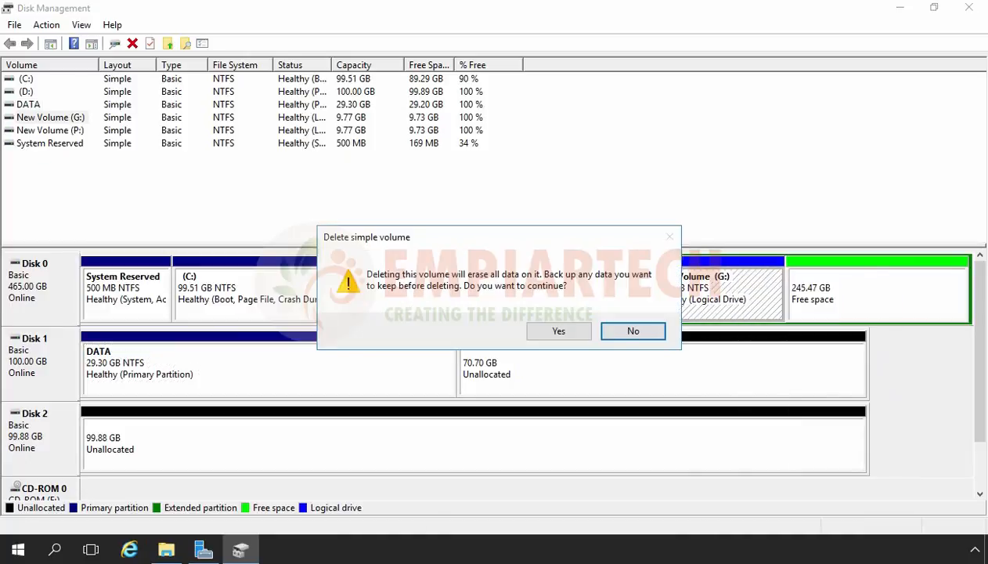
click(555, 330)
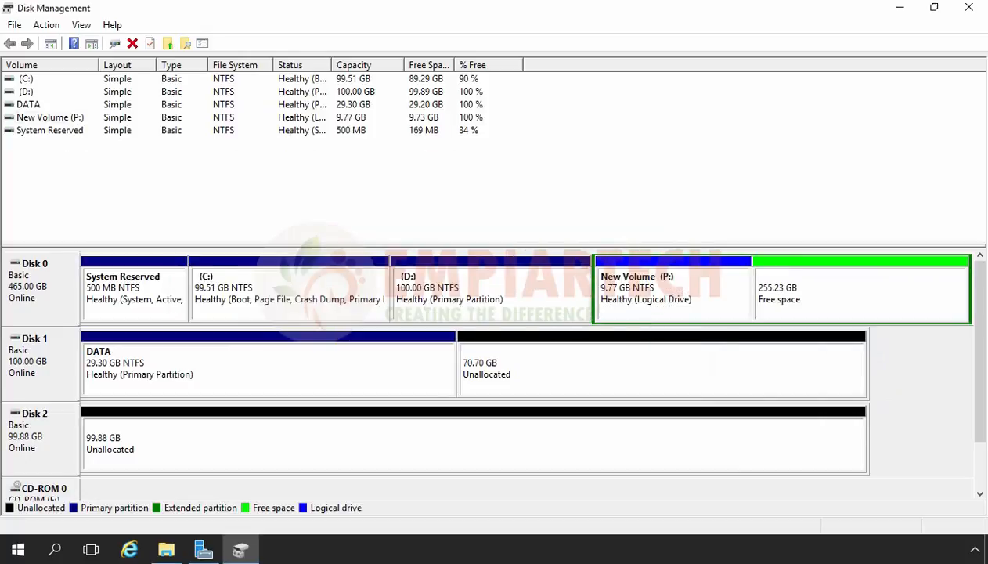
- Delete the New Volume (P:) logical drive on Disk 0
click(697, 286)
right_click(697, 286)
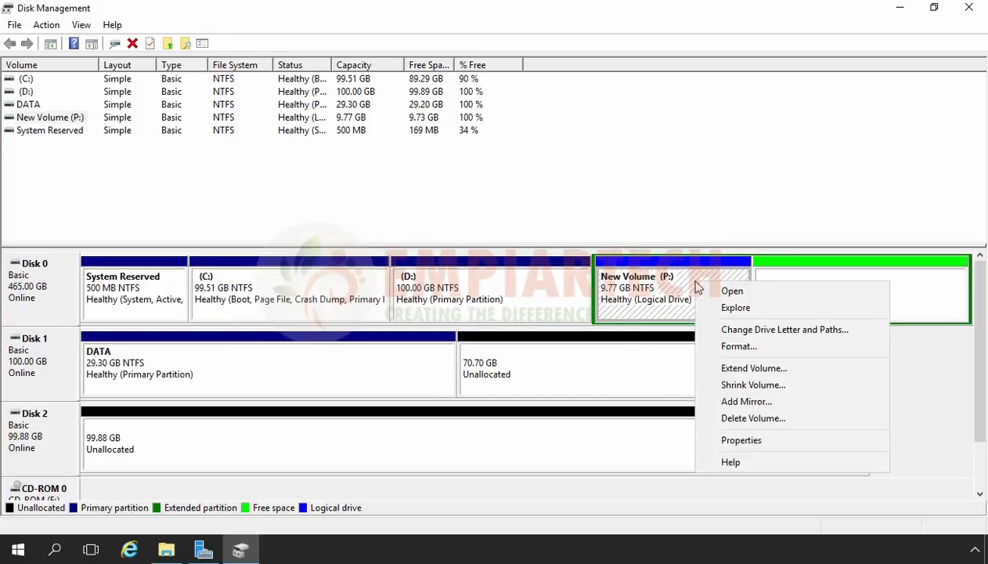
click(736, 417)
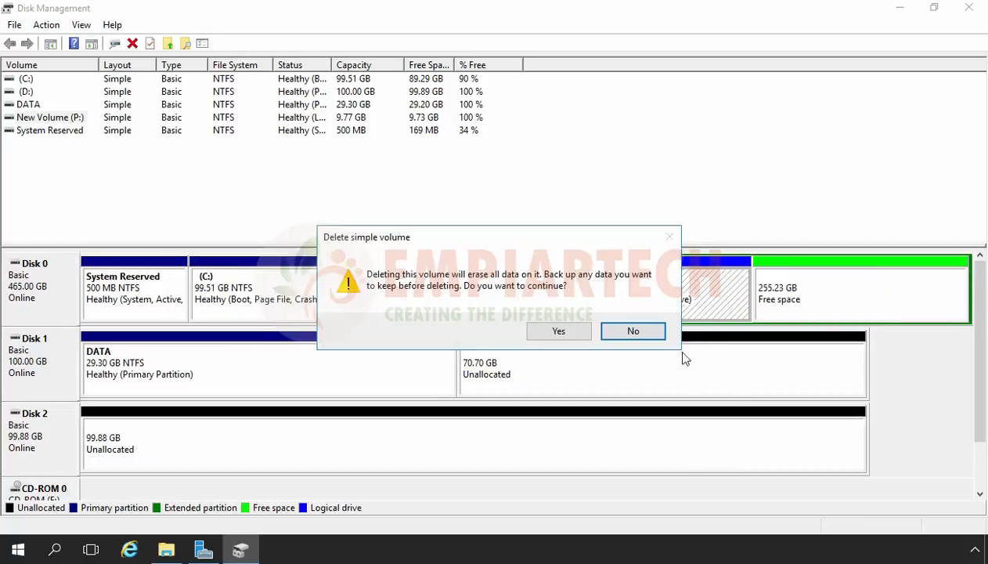
click(560, 332)
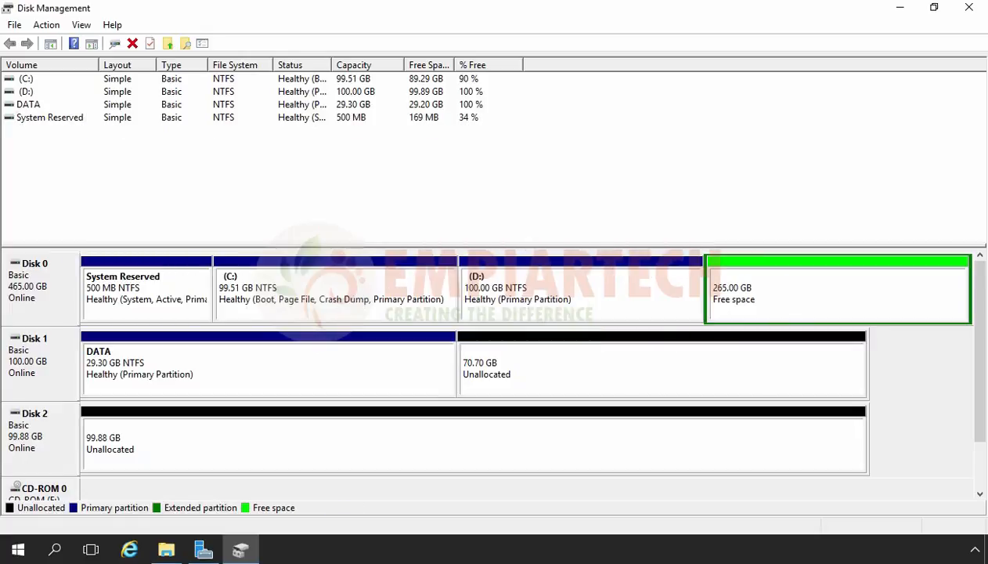
- Delete the empty extended partition on Disk 0, turning its free space into unallocated space
click(779, 294)
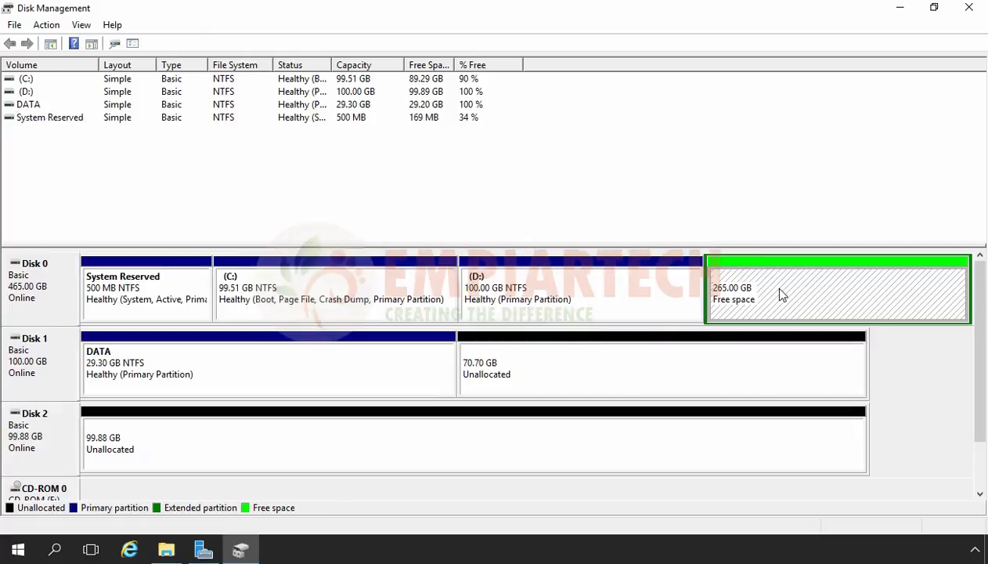
right_click(779, 292)
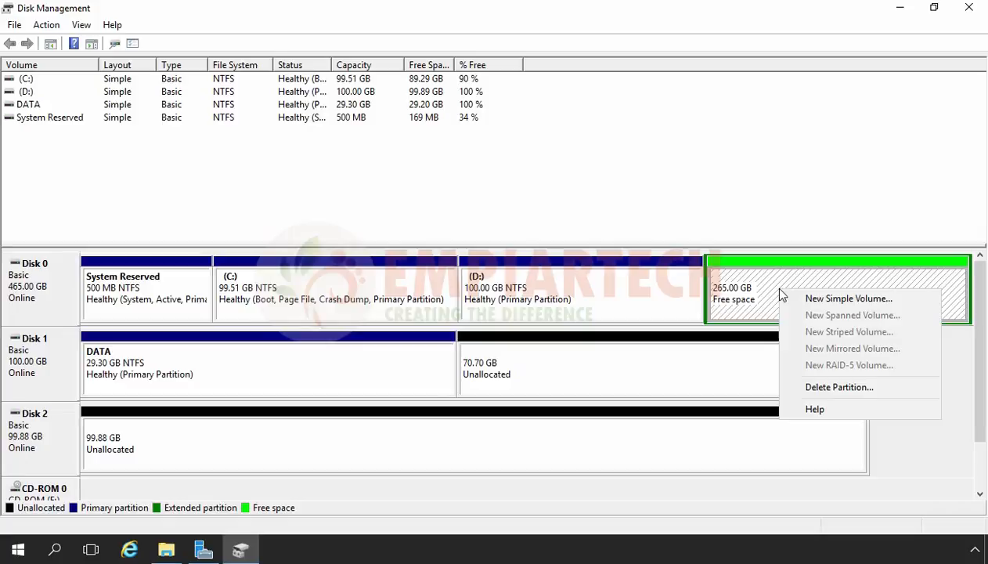
click(838, 387)
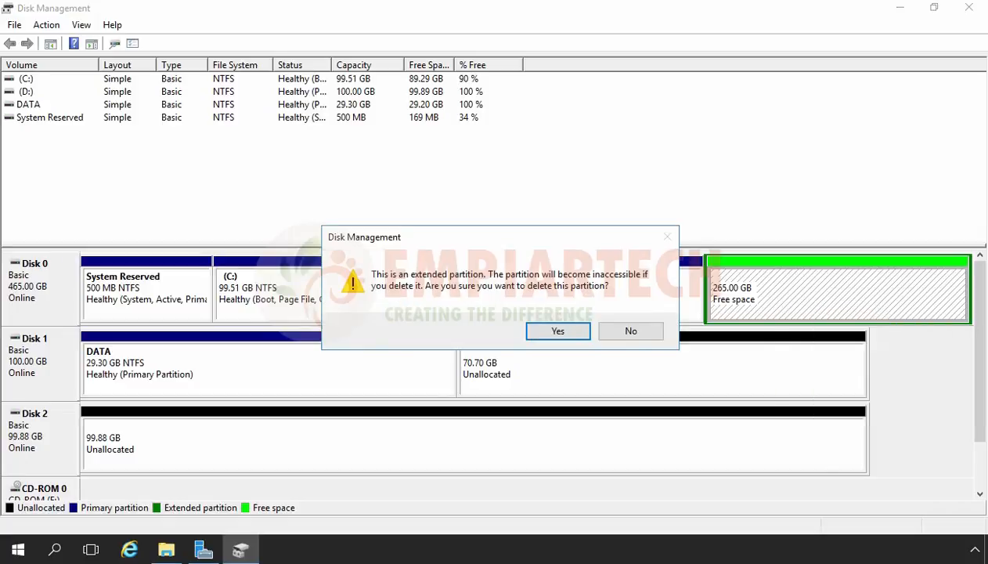
click(558, 335)
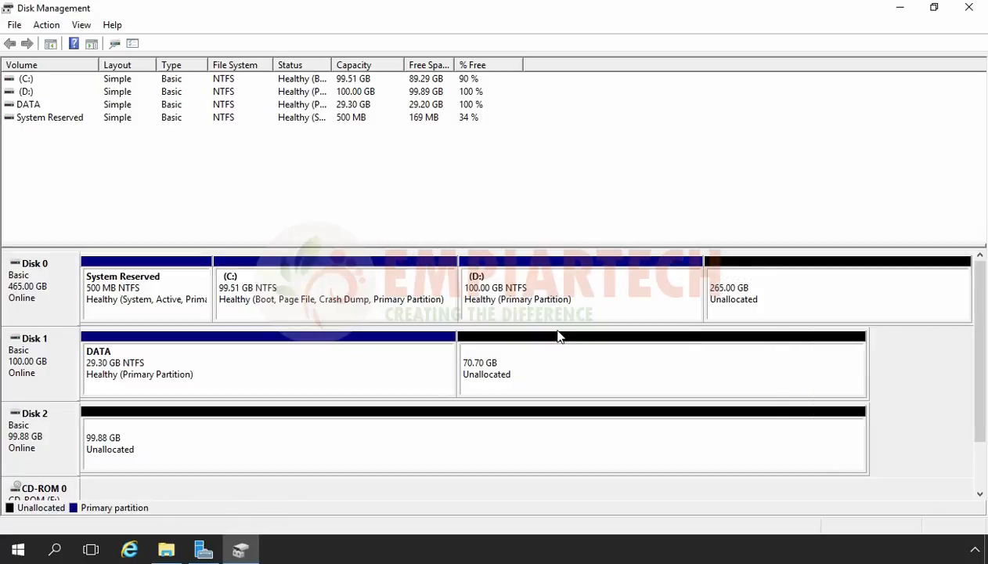